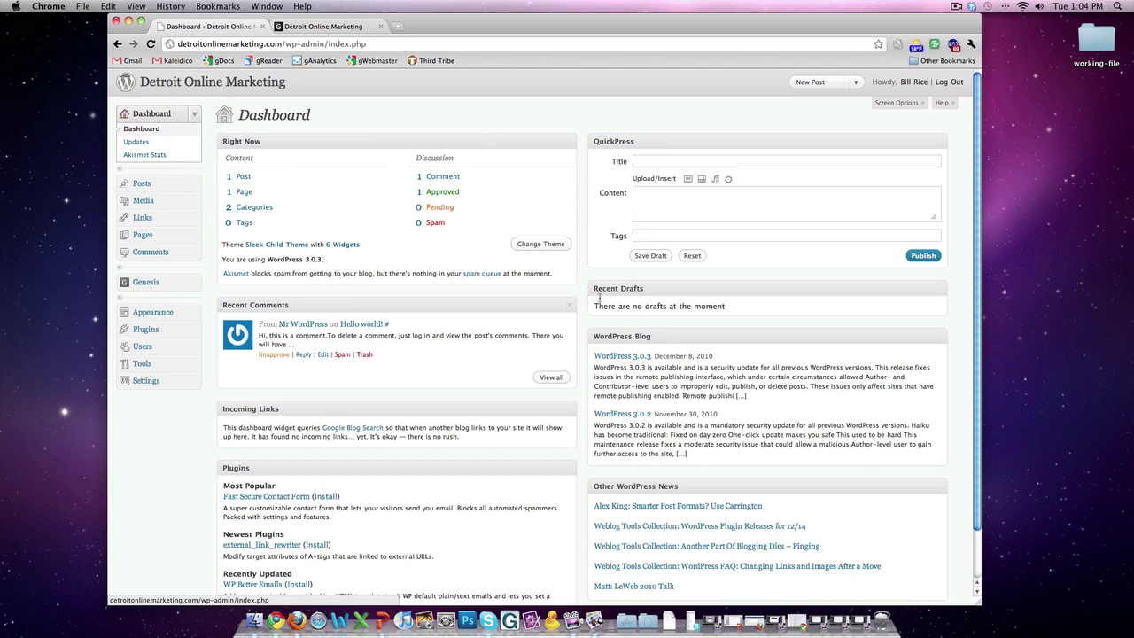
Open the page for adding new plugins and search the plugin directory for "contact form 7"
left_click(194, 330)
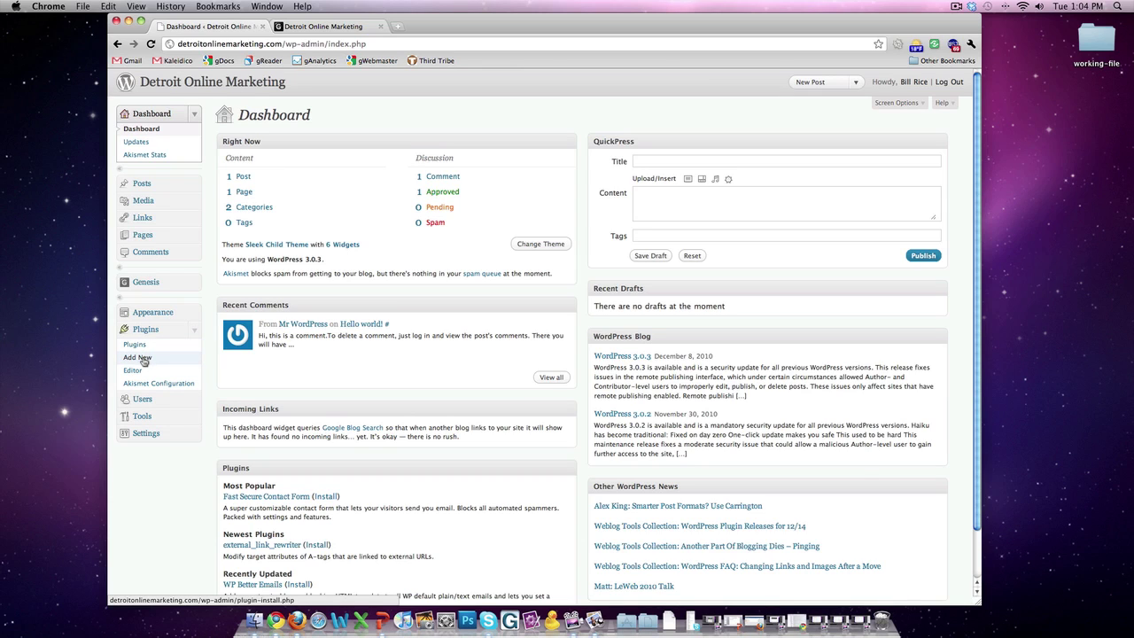
left_click(143, 359)
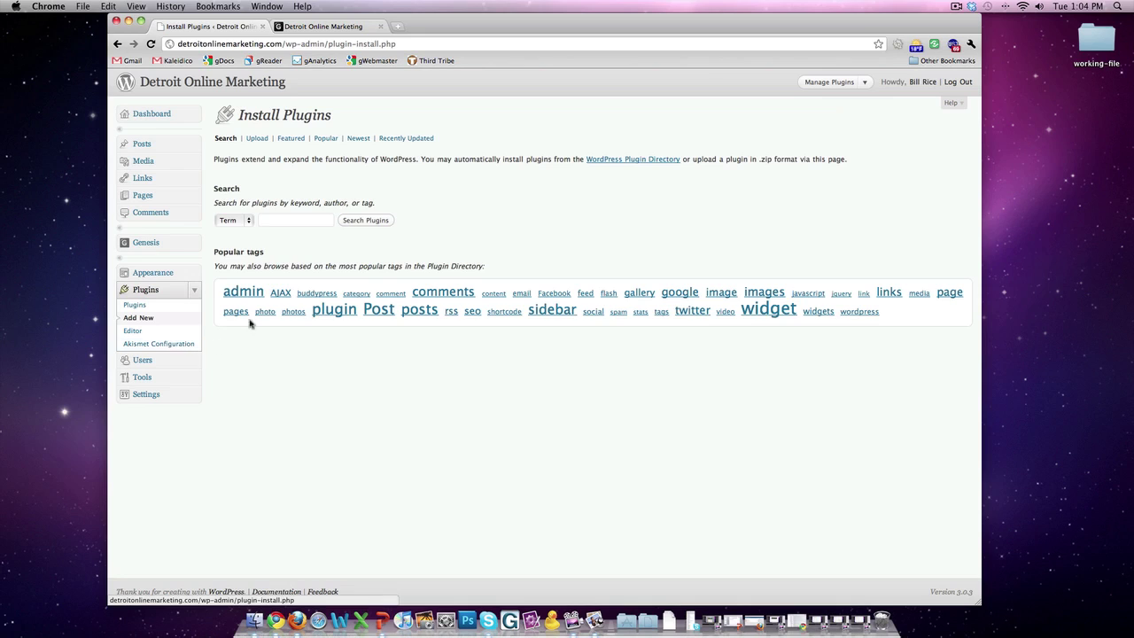
left_click(283, 222)
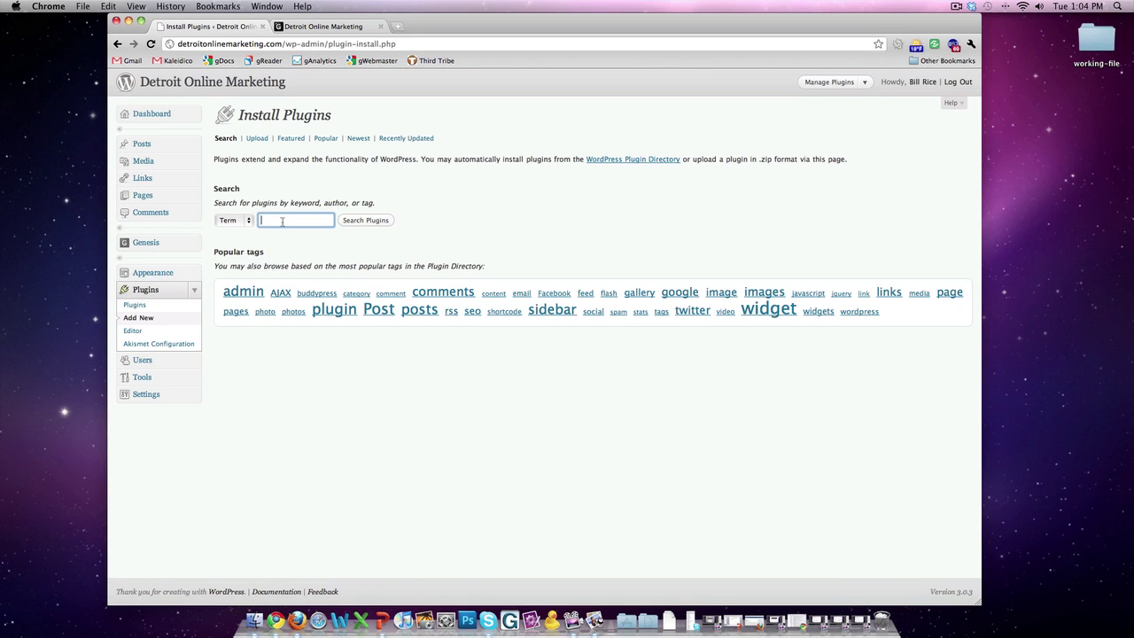
type("contact")
left_click(281, 232)
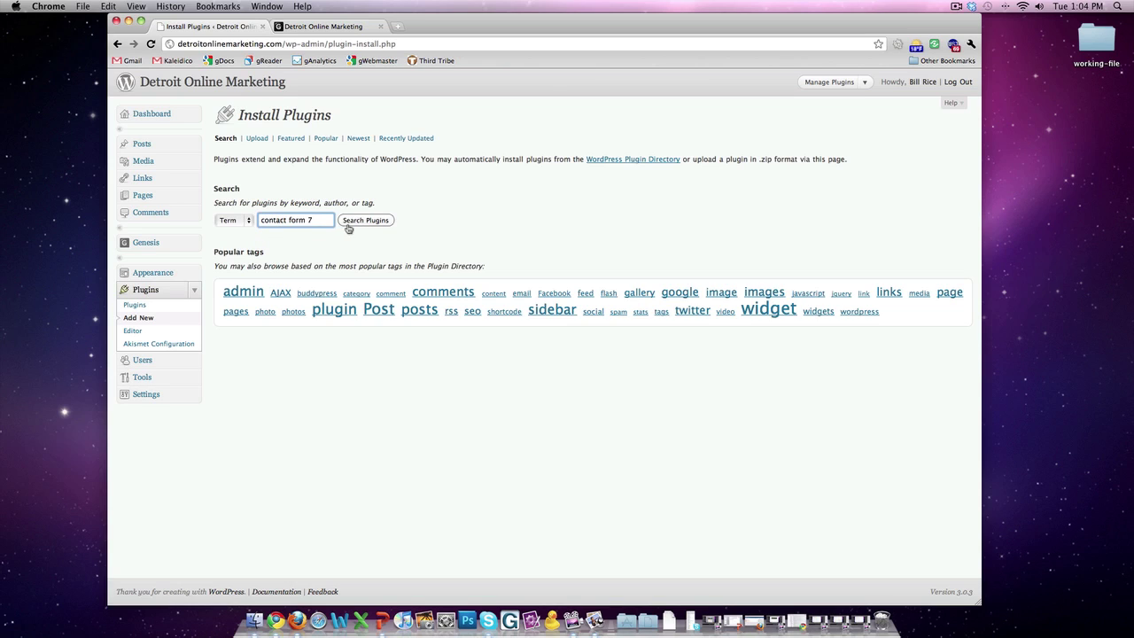
left_click(360, 222)
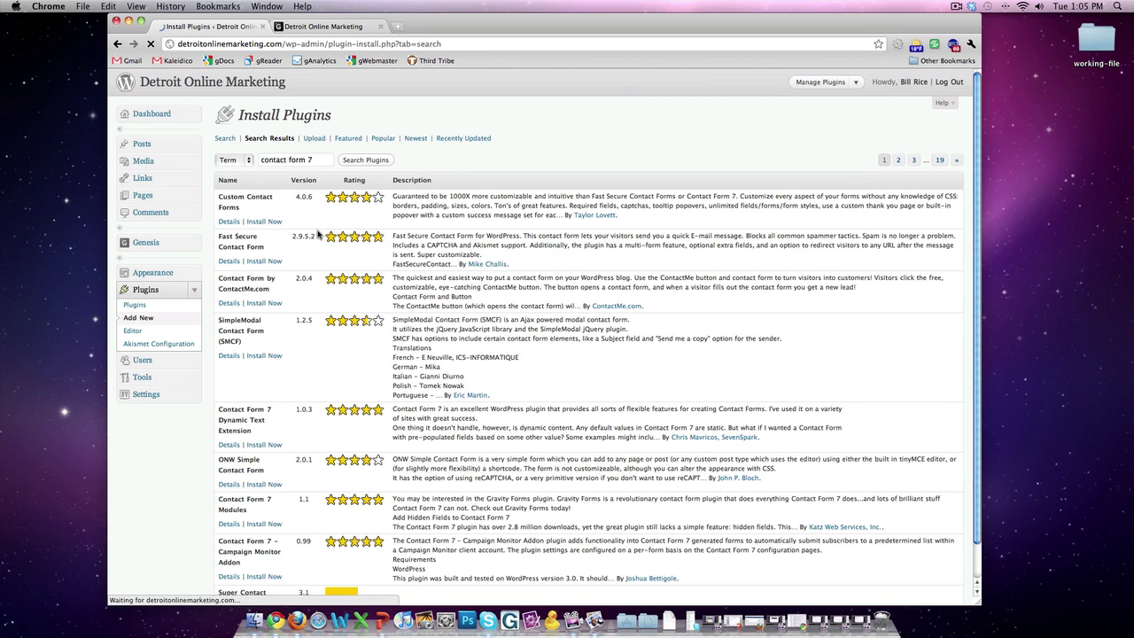
Install the Contact Form 7 plugin, version 2.4.2, from the search results and activate it
scroll(317, 232, "down", 5)
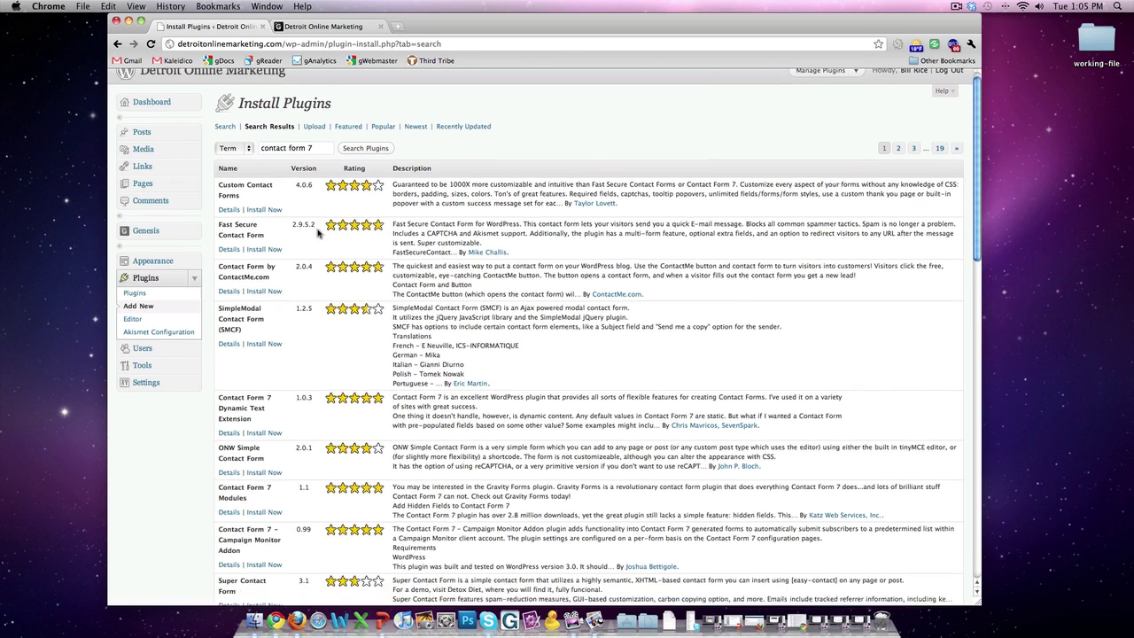
scroll(317, 232, "down", 8)
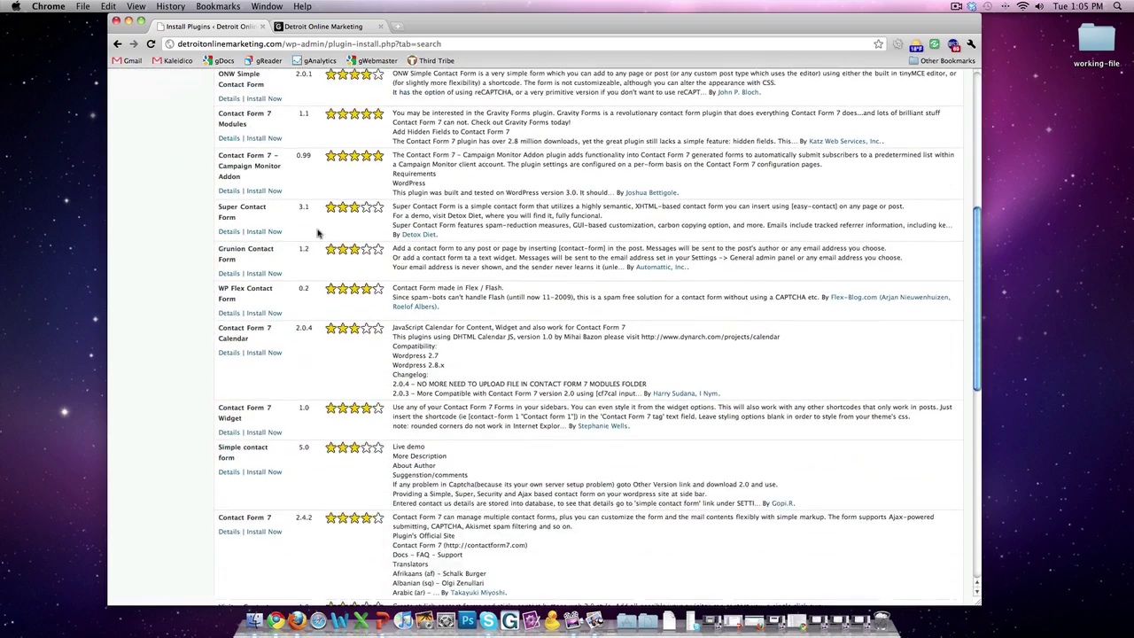
scroll(317, 232, "down", 2)
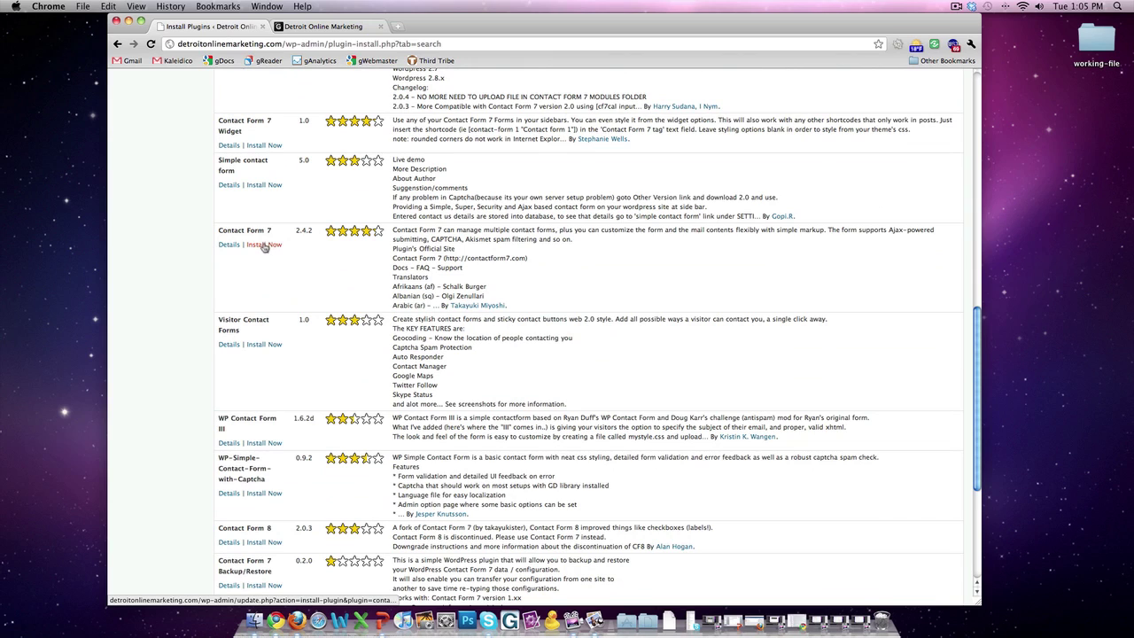
left_click(264, 247)
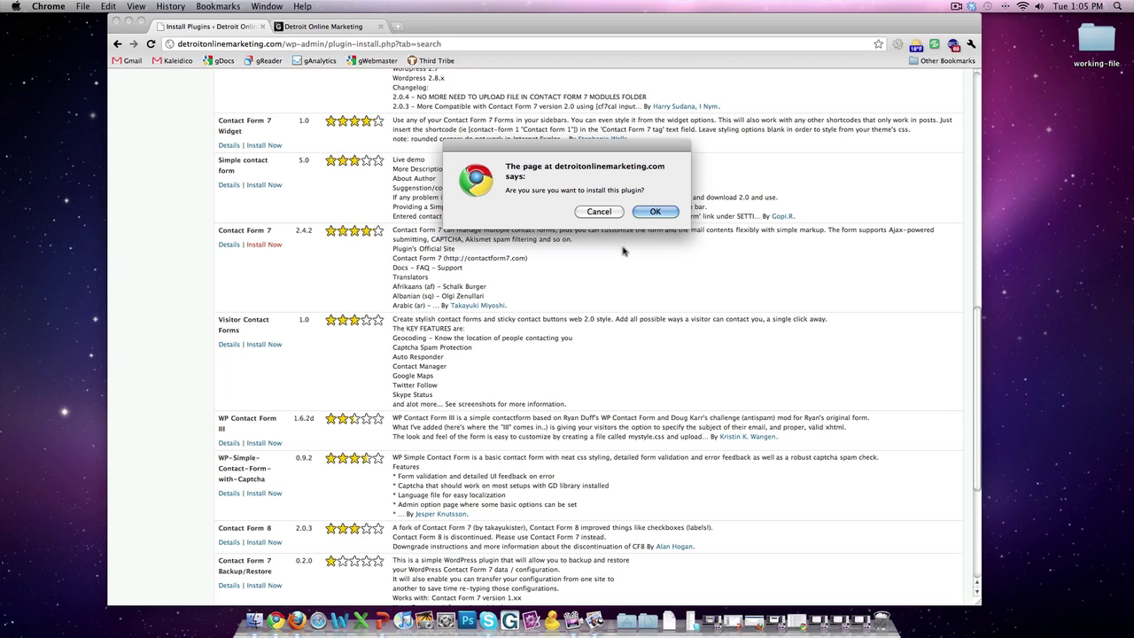
left_click(656, 213)
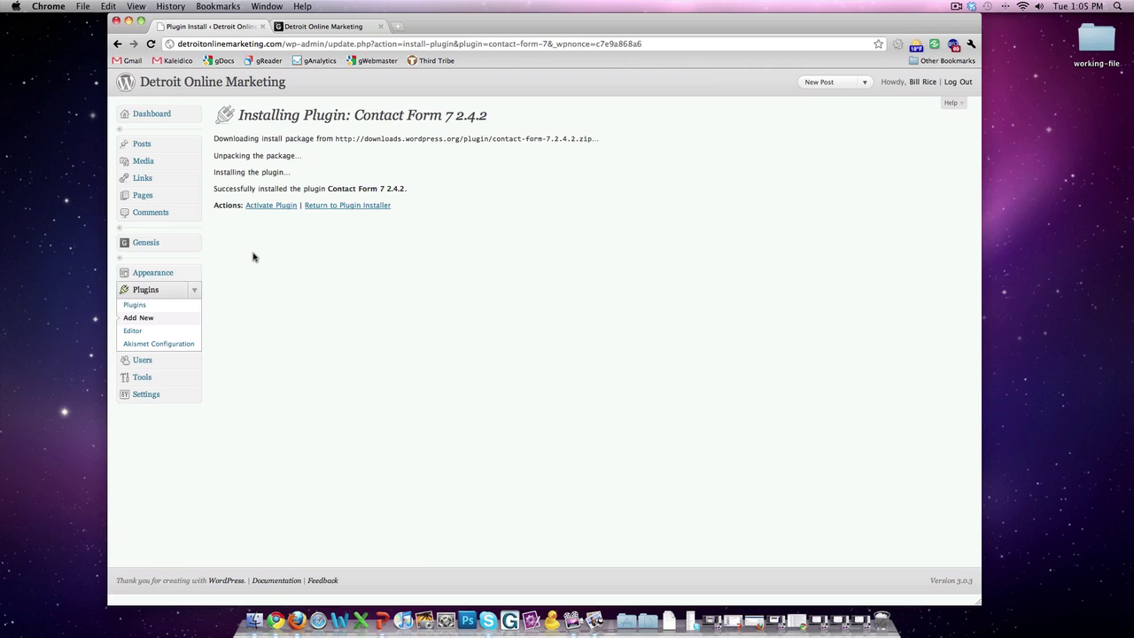
left_click(265, 209)
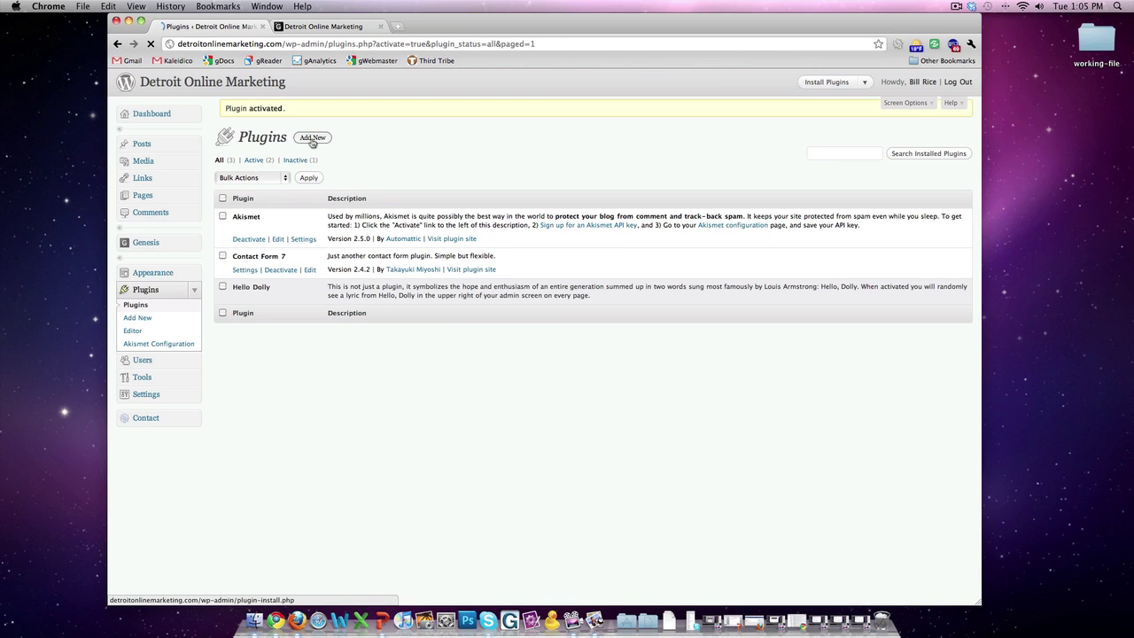
Return to adding new plugins and search the plugin directory for "fbLikeButton"
left_click(312, 140)
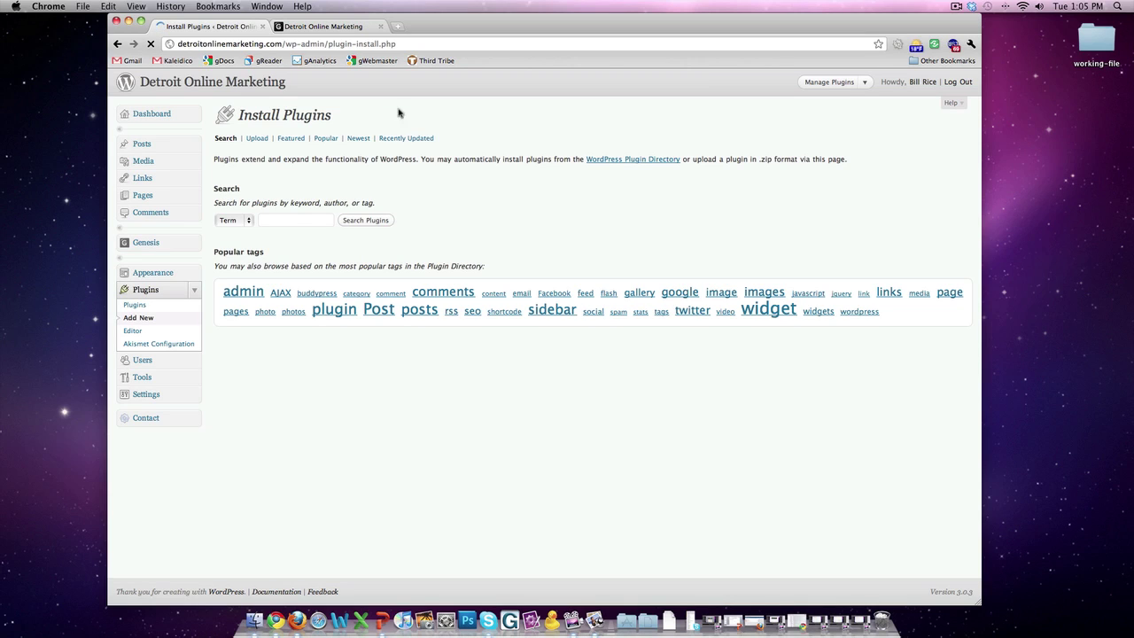
left_click(285, 224)
type("fb")
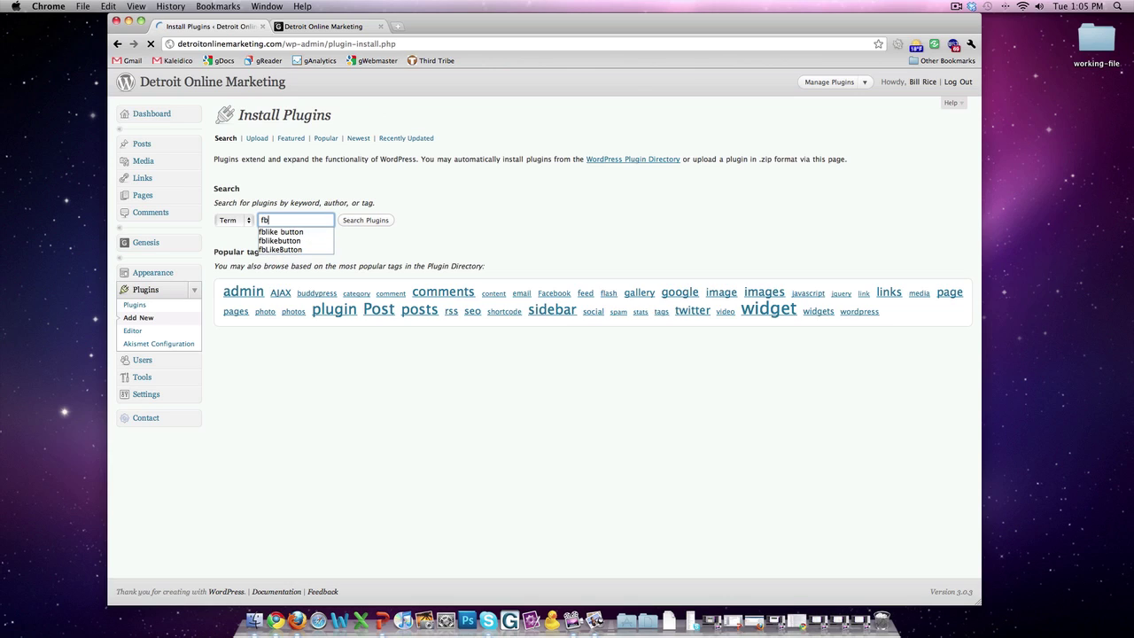
type("LikeButton")
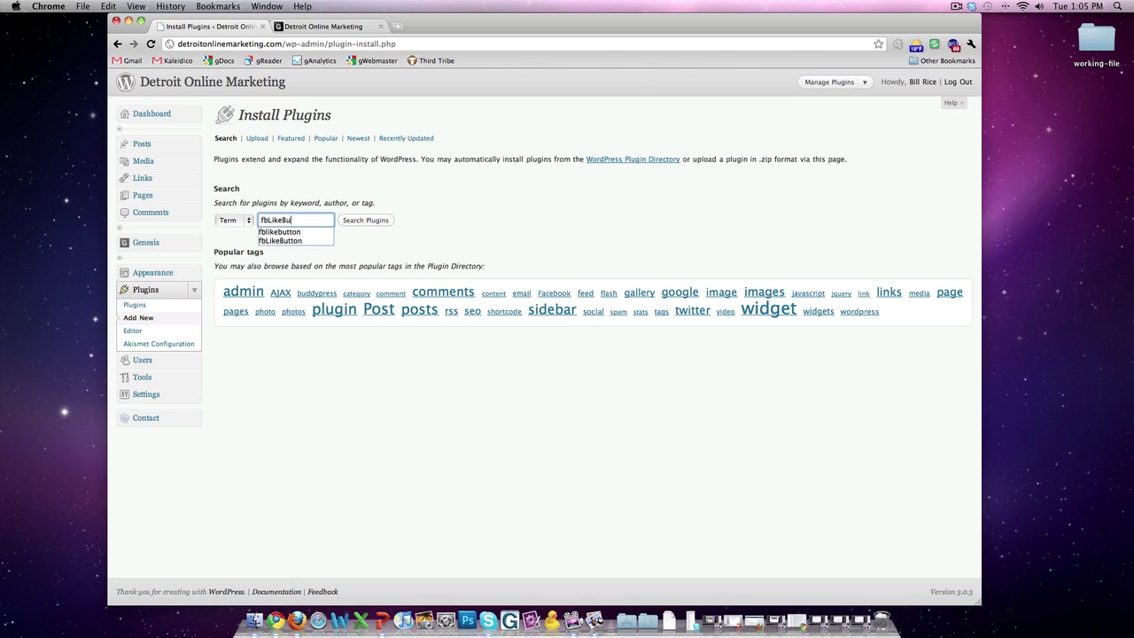
left_click(364, 221)
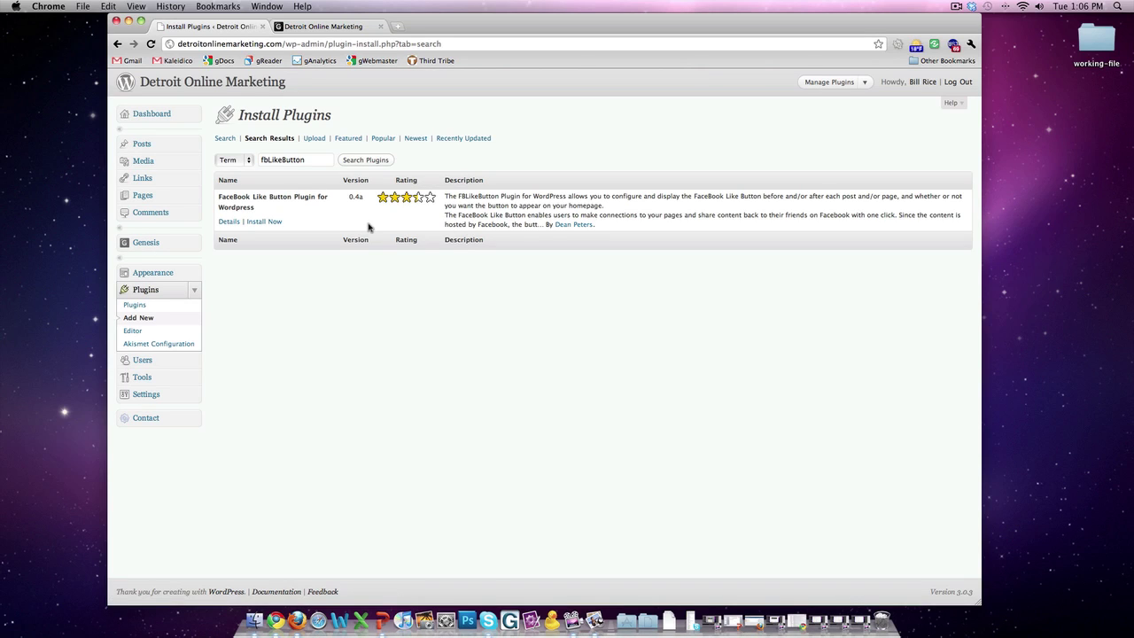
Install the FaceBook Like Button Plugin for Wordpress and activate it
left_click(263, 223)
left_click(660, 213)
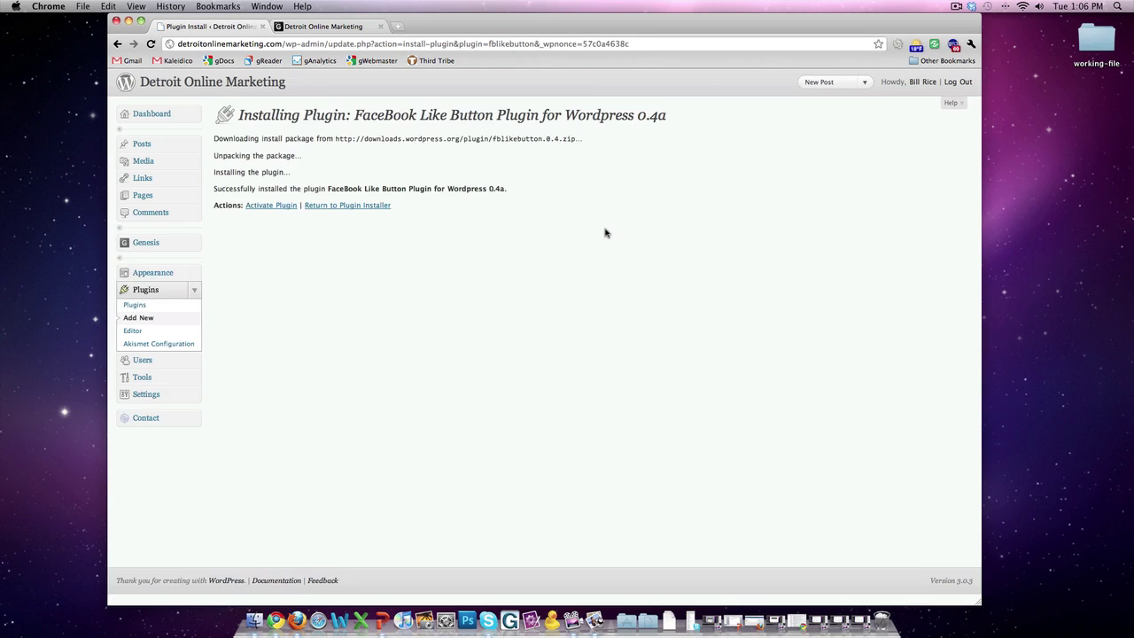
left_click(273, 207)
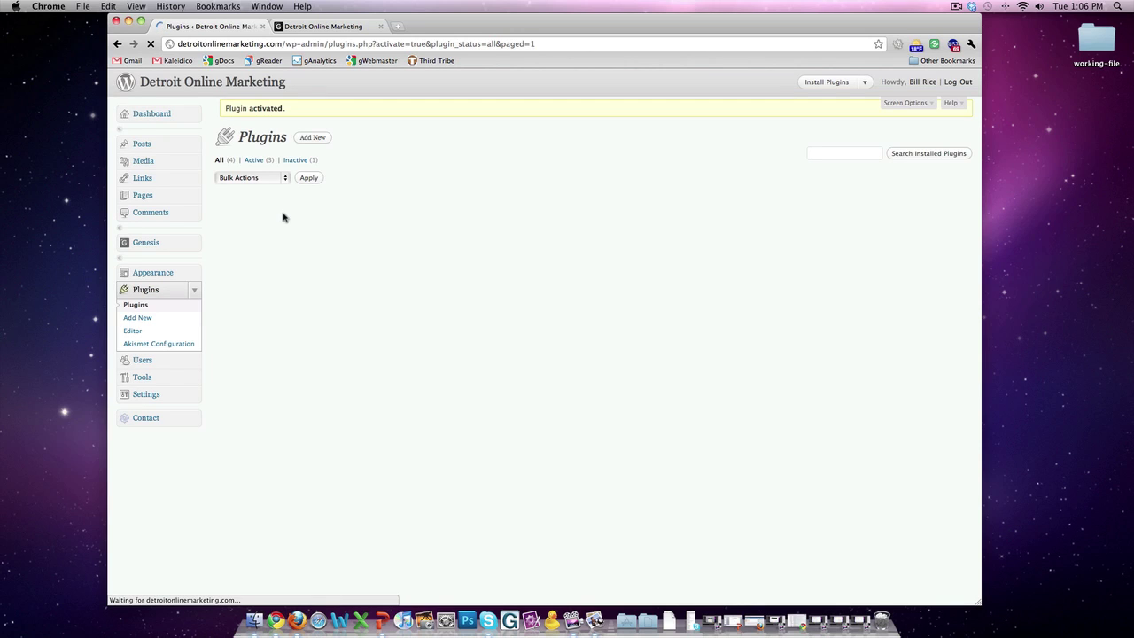
Return to adding new plugins and search the plugin directory for "Genesis simple hooks"
left_click(312, 139)
left_click(275, 220)
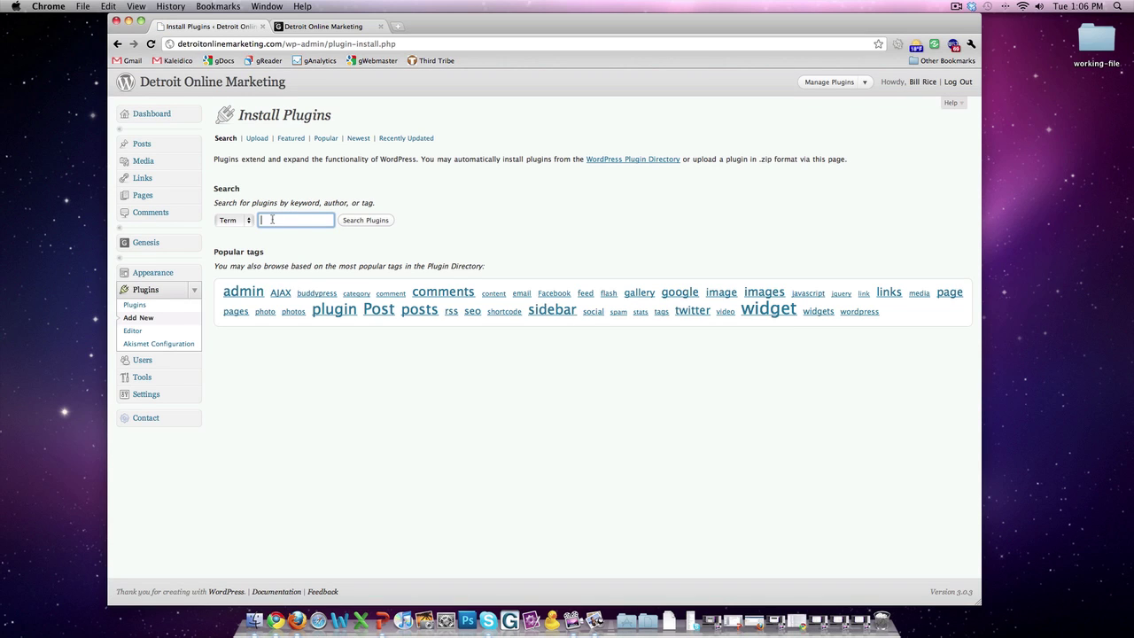
type("Genes")
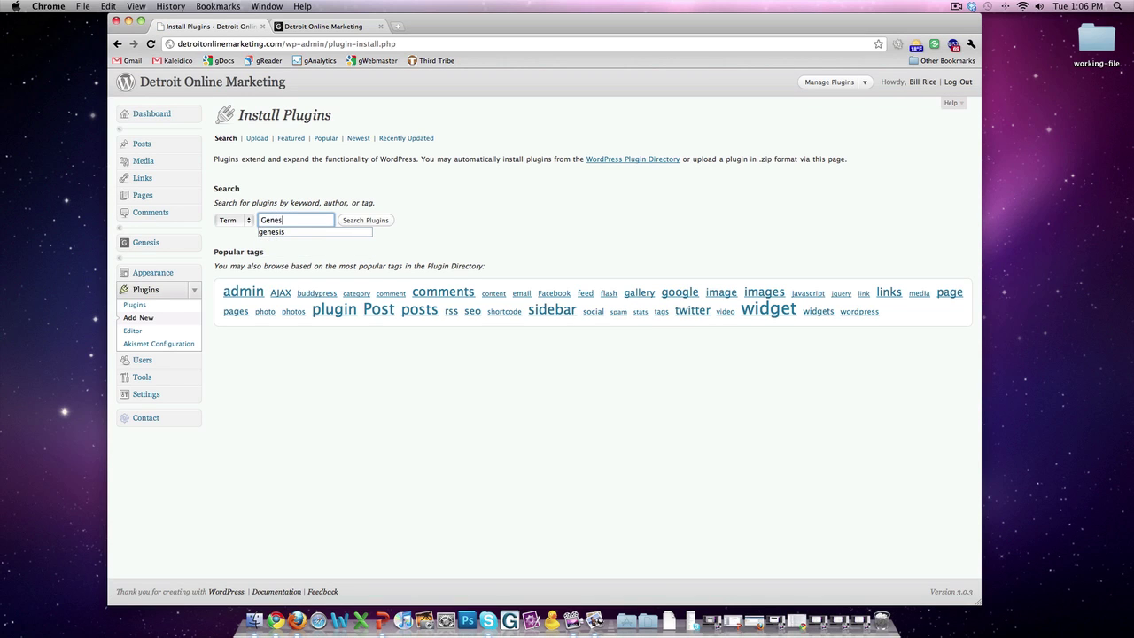
type("is simple hooks")
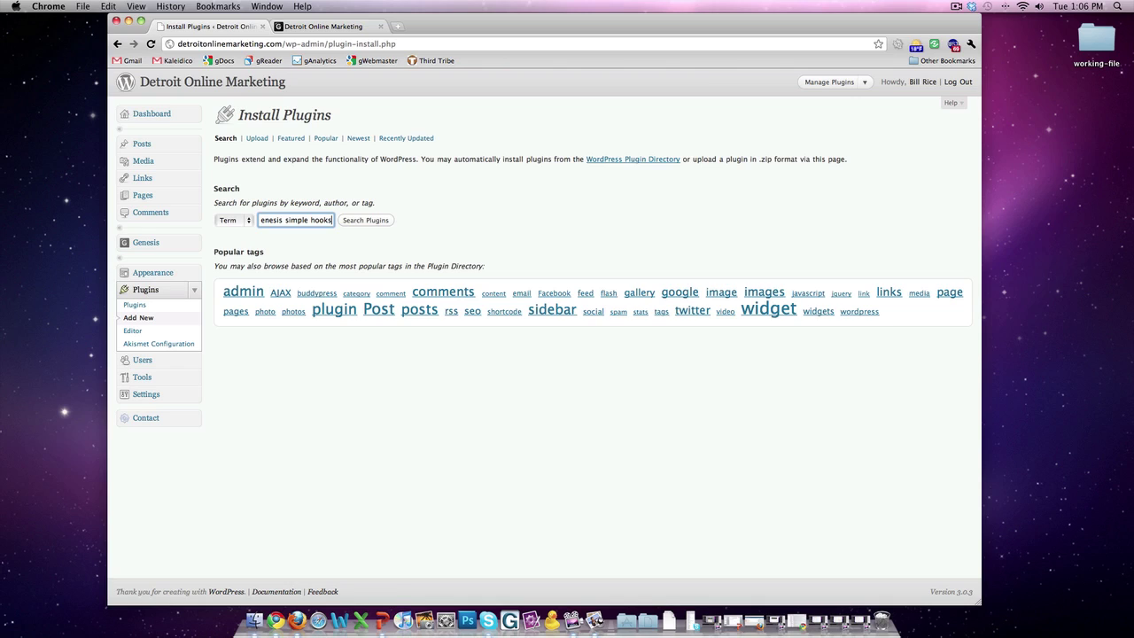
key("Return")
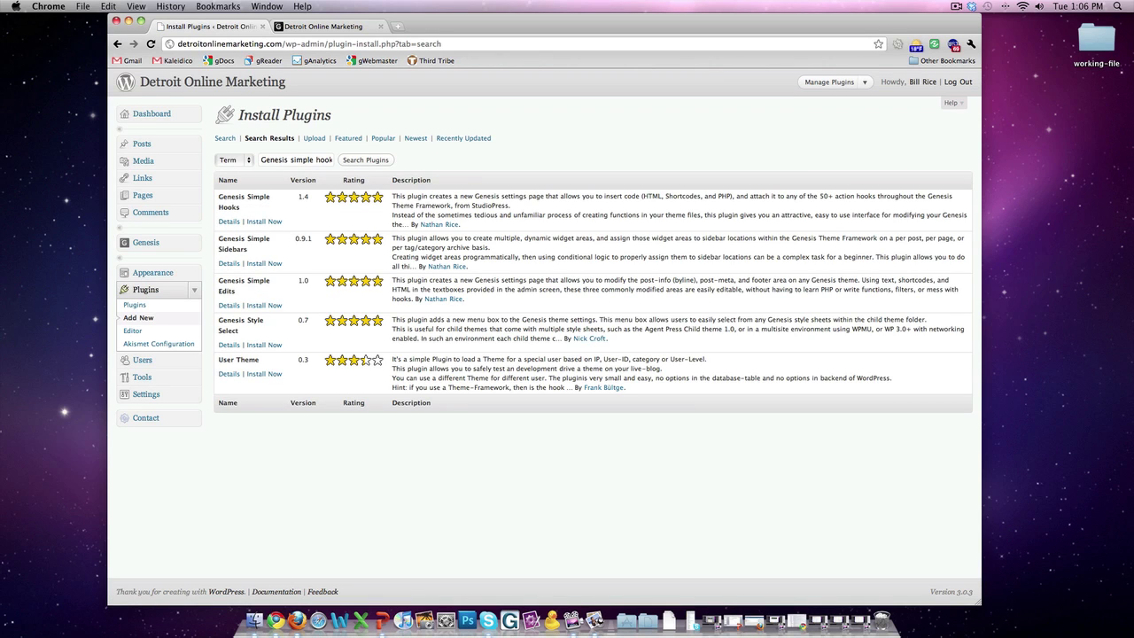
Install the Genesis Simple Hooks plugin from the search results and activate it
left_click(263, 222)
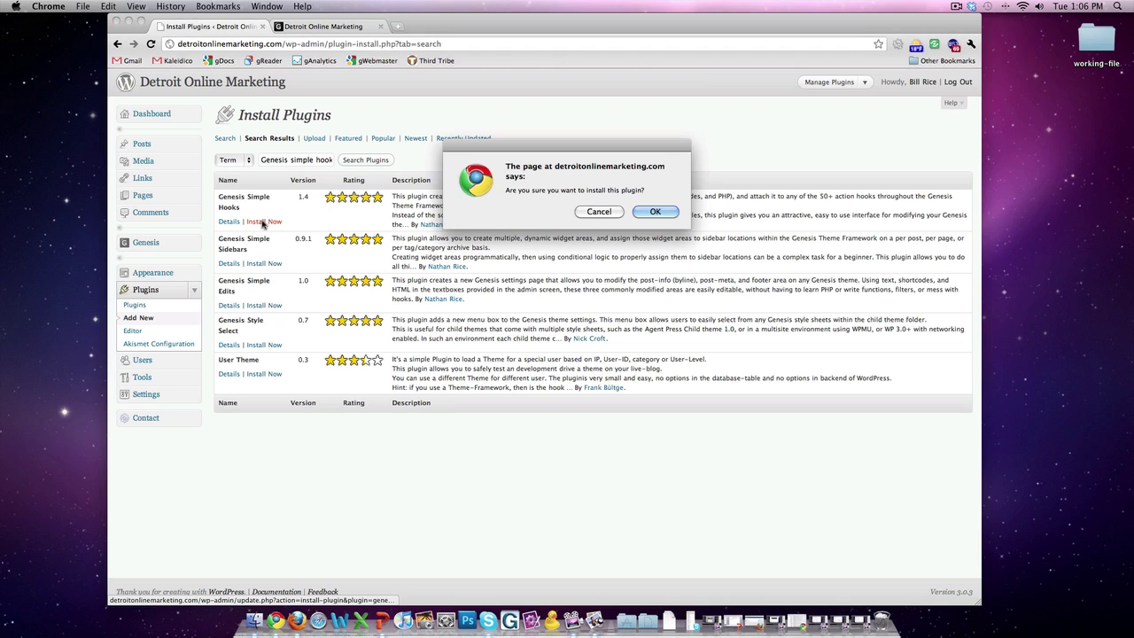
left_click(664, 212)
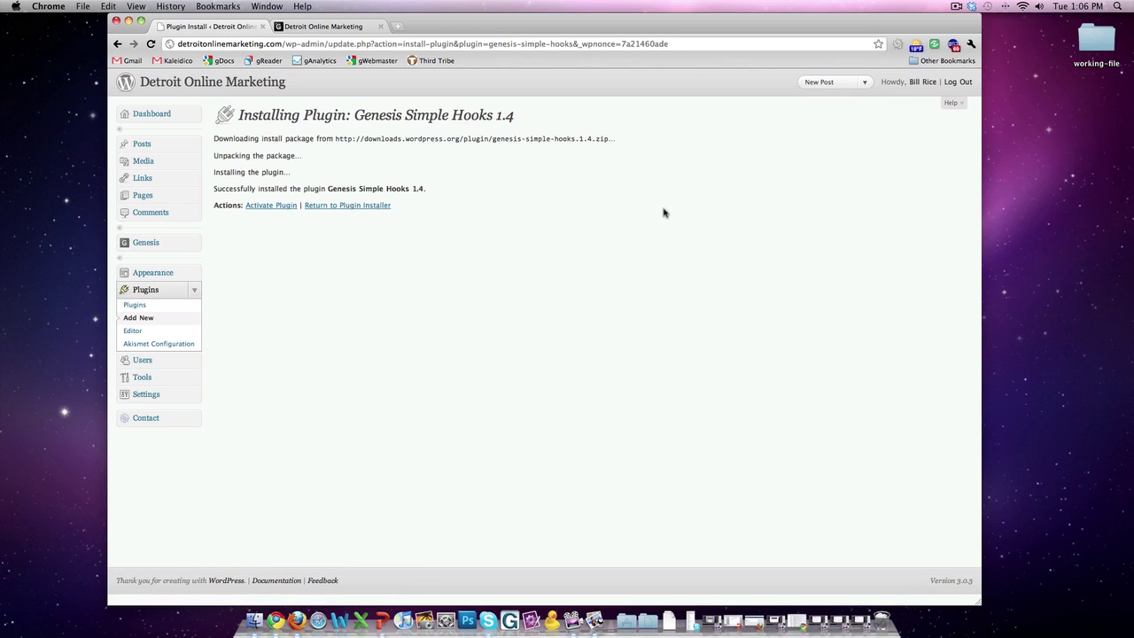
left_click(273, 207)
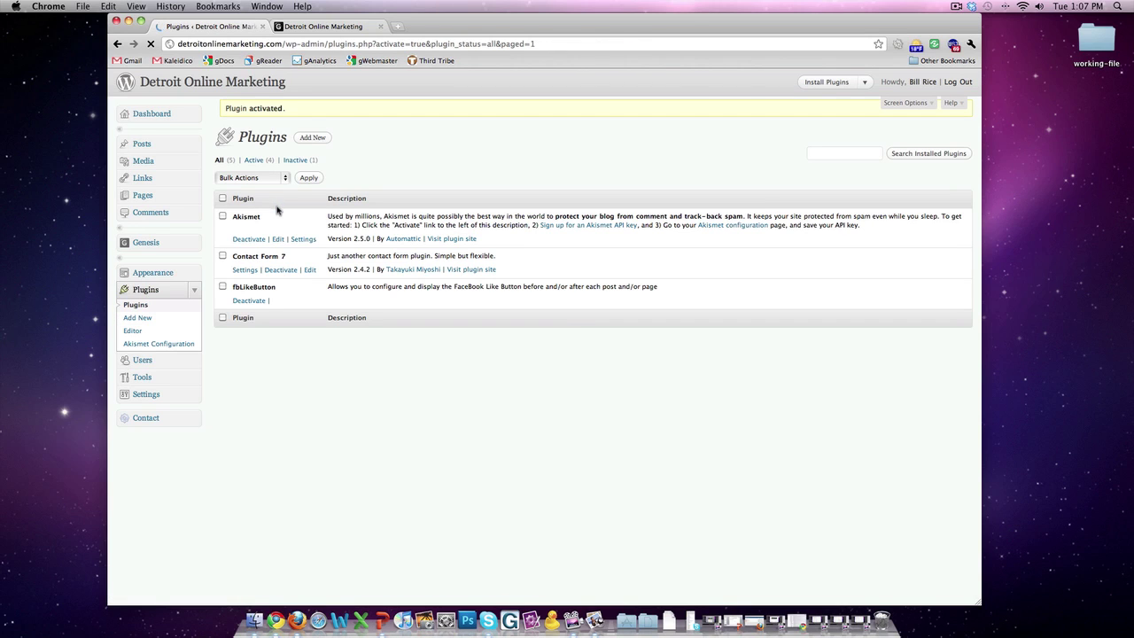
Return to adding new plugins and search the plugin directory for "google xml sitemaps"
left_click(311, 139)
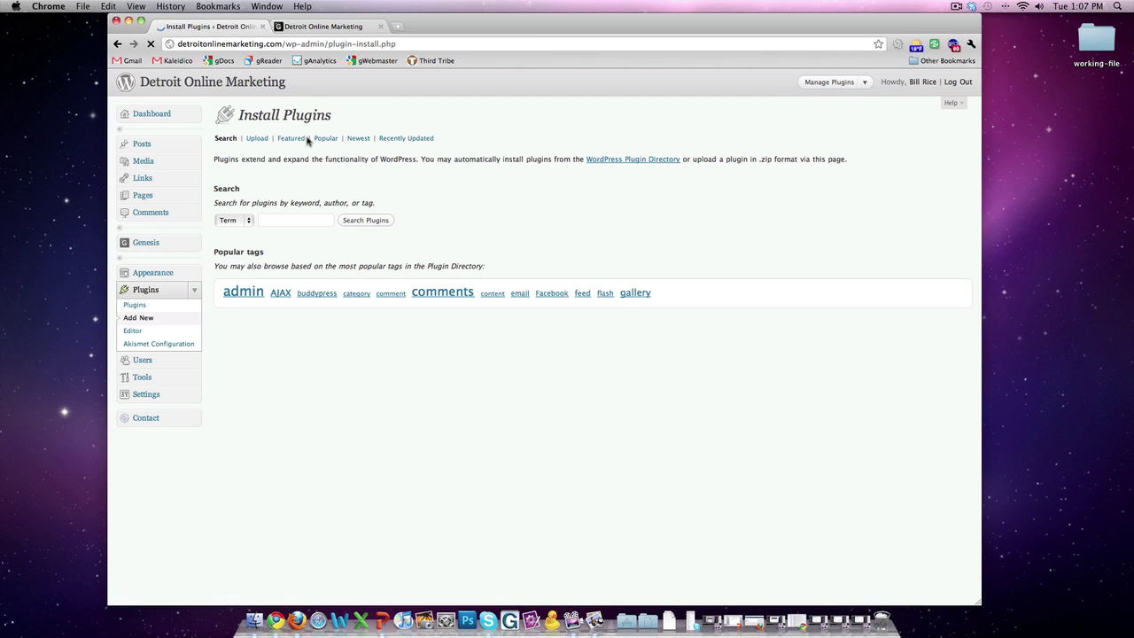
left_click(272, 220)
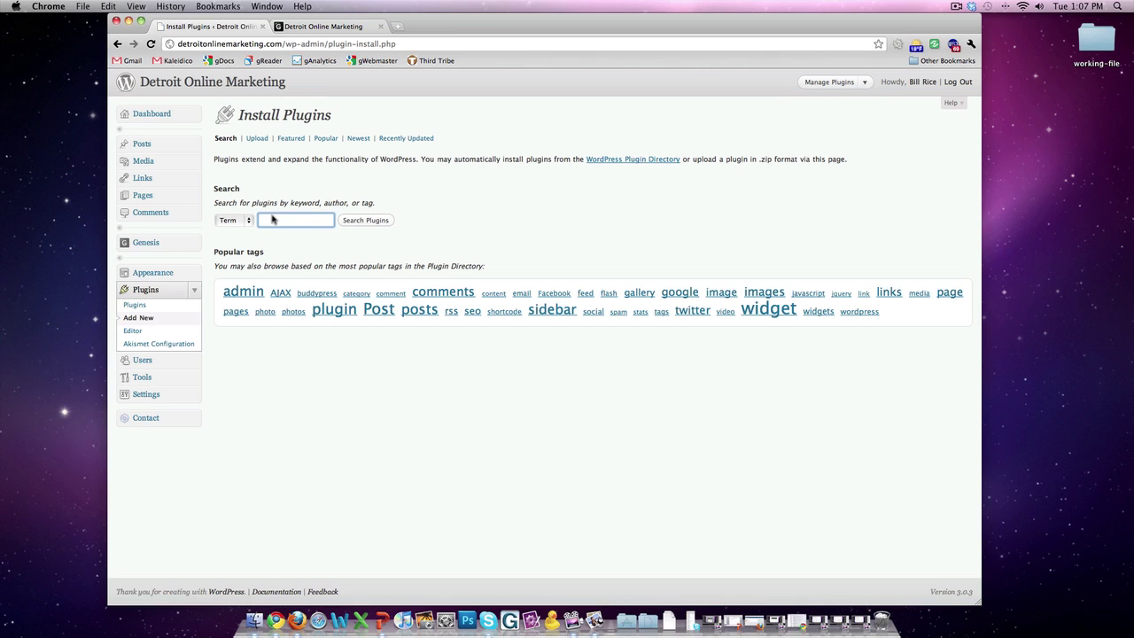
type("google")
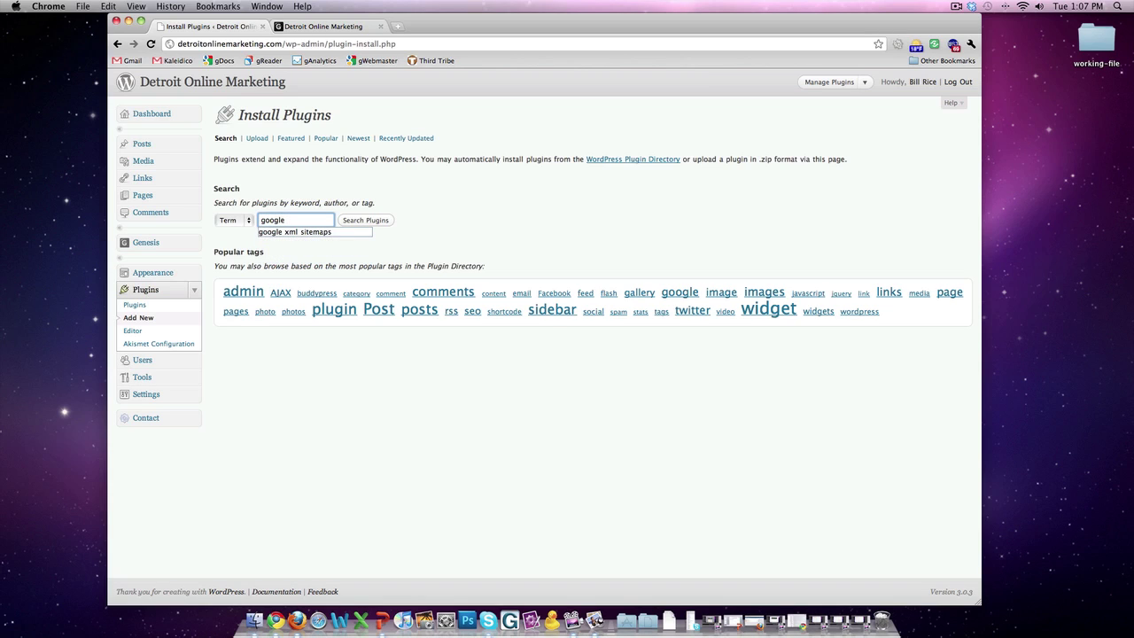
left_click(283, 232)
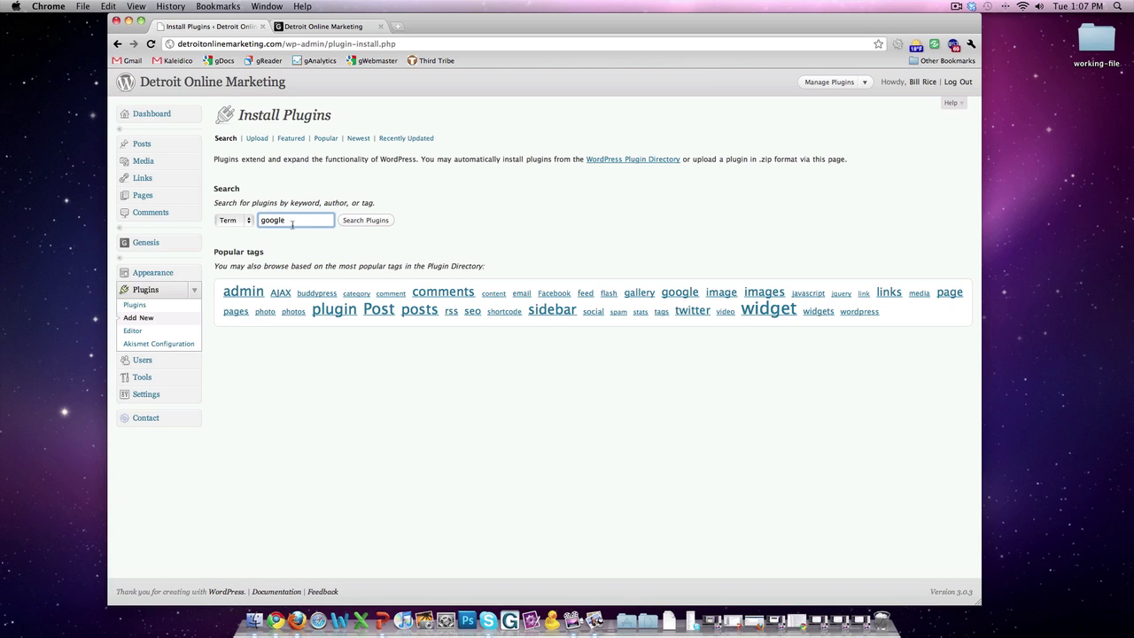
type("x")
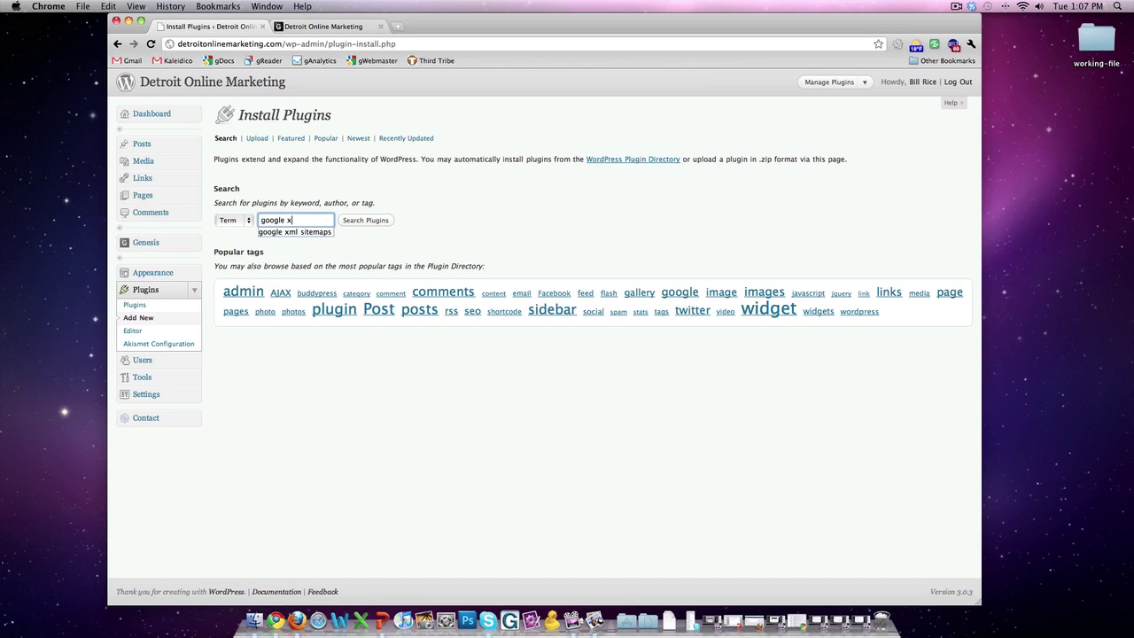
left_click(289, 232)
left_click(359, 221)
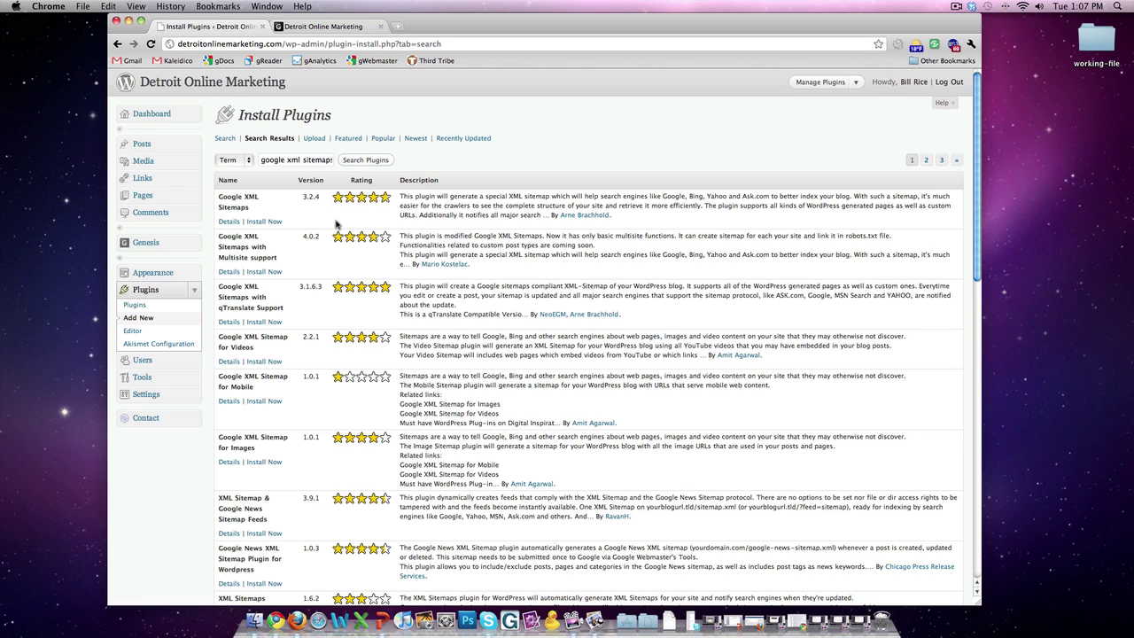
Install the Google XML Sitemaps plugin, version 3.2.4, and activate it
left_click(262, 223)
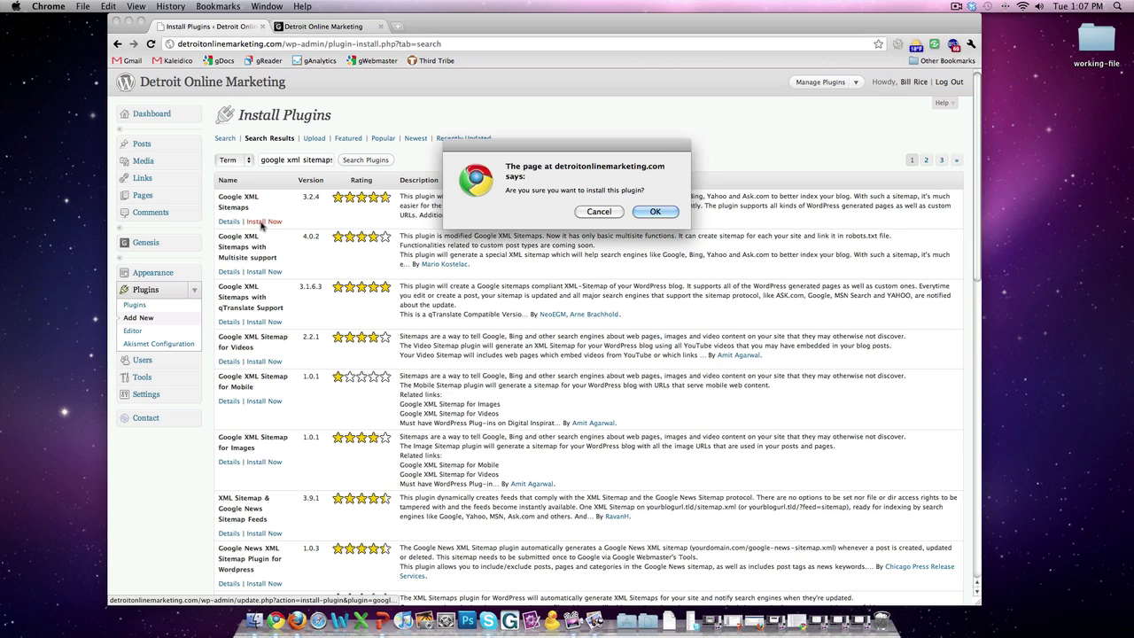
left_click(657, 213)
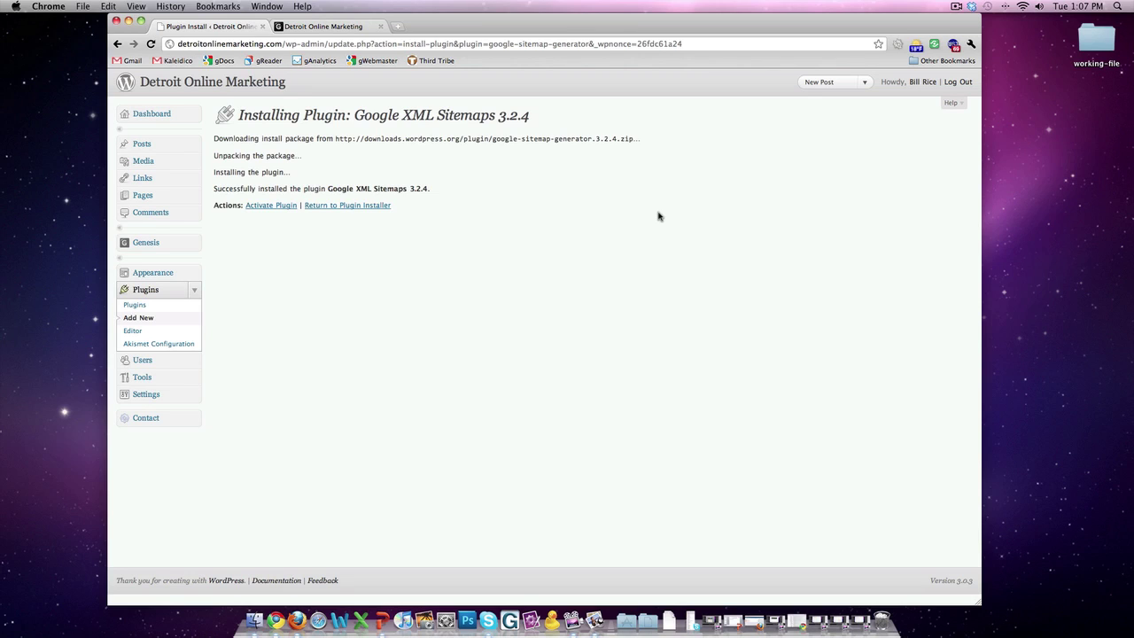
left_click(277, 206)
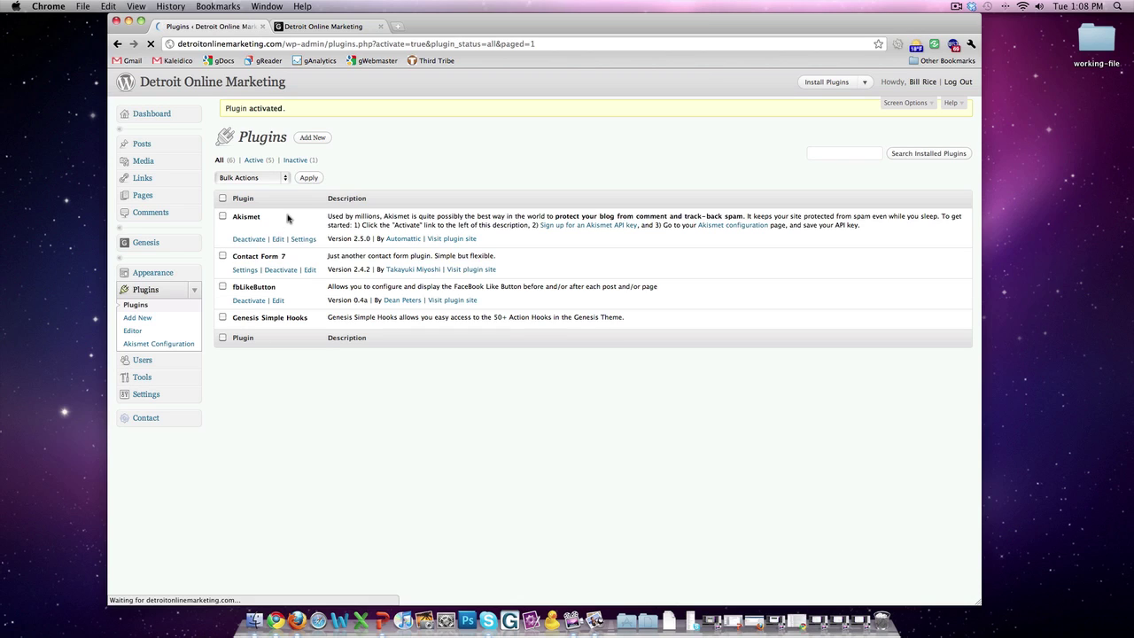
Return to adding new plugins and search the plugin directory for "re.place"
left_click(311, 139)
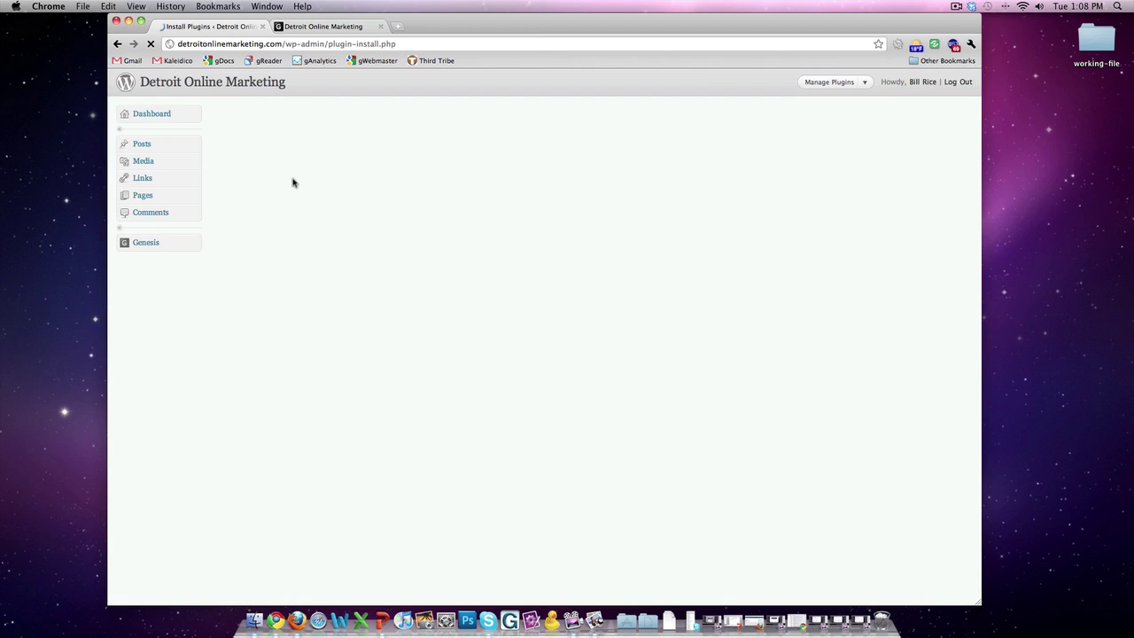
left_click(270, 220)
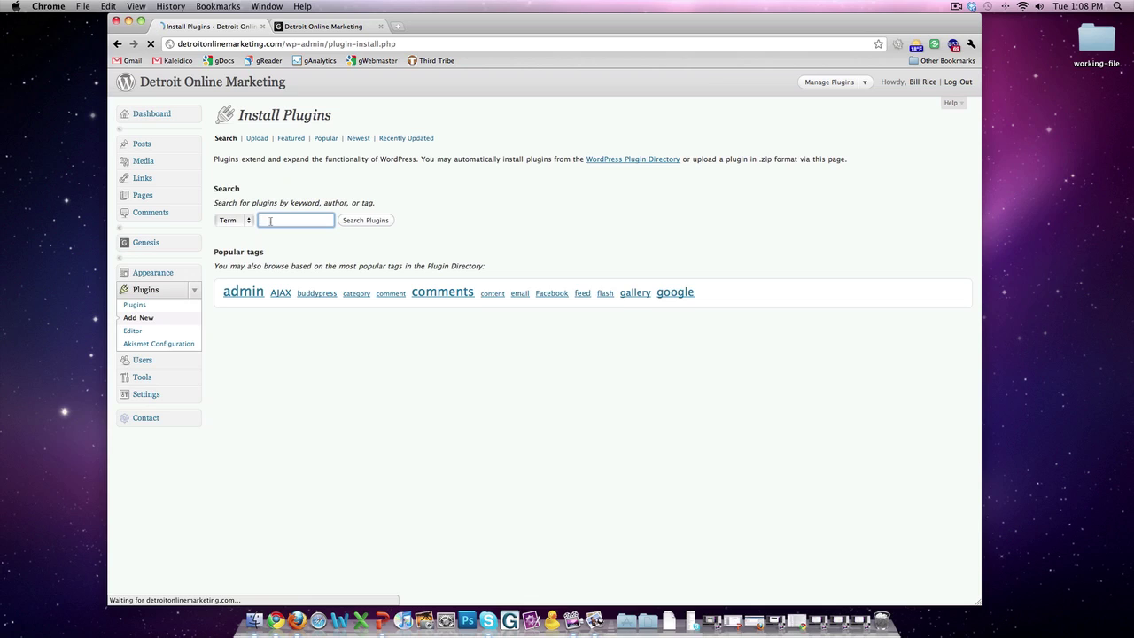
type("re.place")
left_click(370, 222)
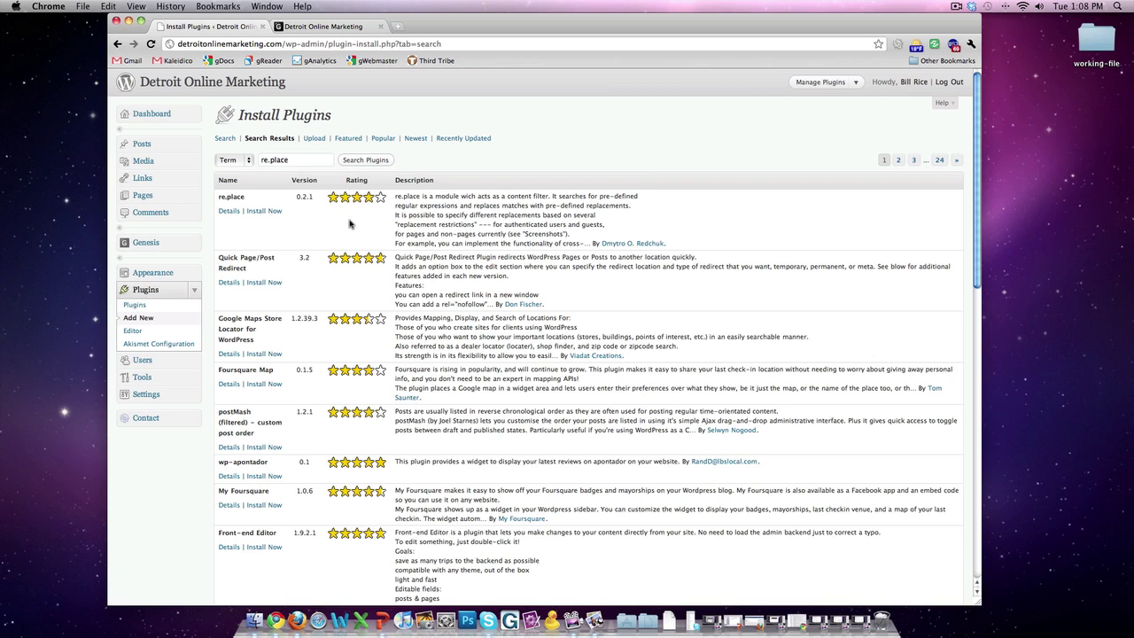
Install the re.place plugin, version 0.2.1, from the search results and activate it
left_click(262, 213)
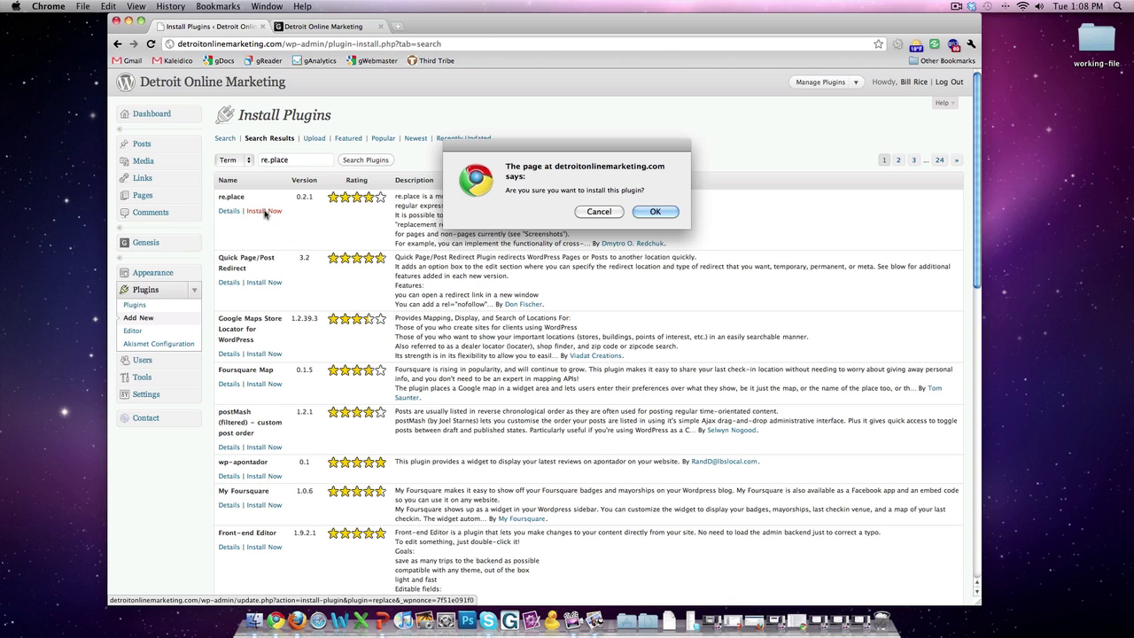
left_click(655, 212)
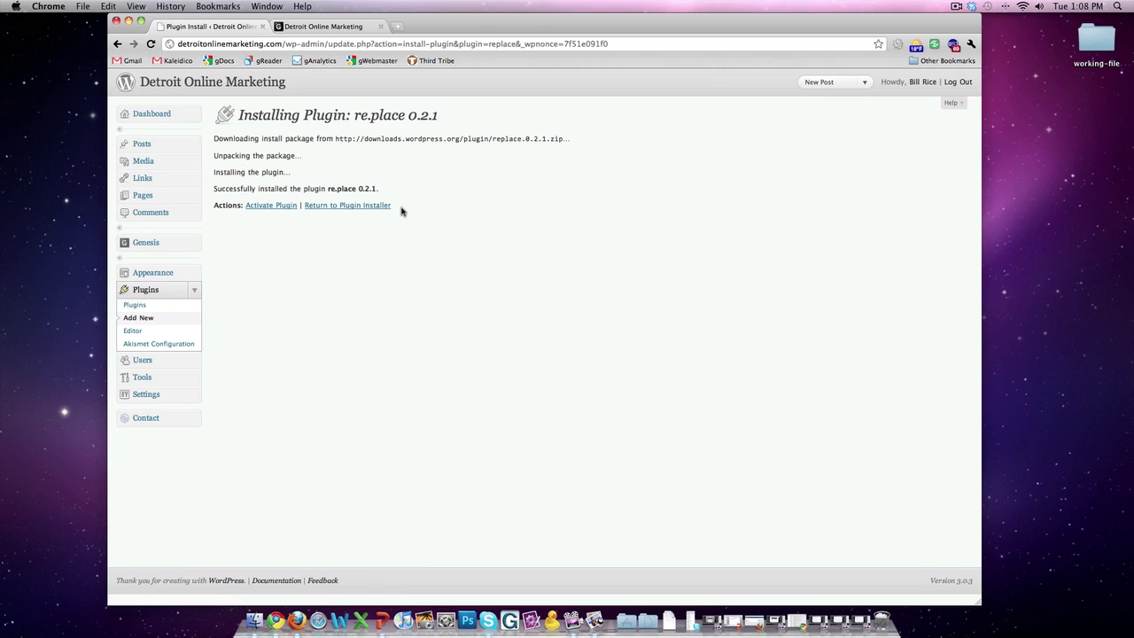
left_click(273, 206)
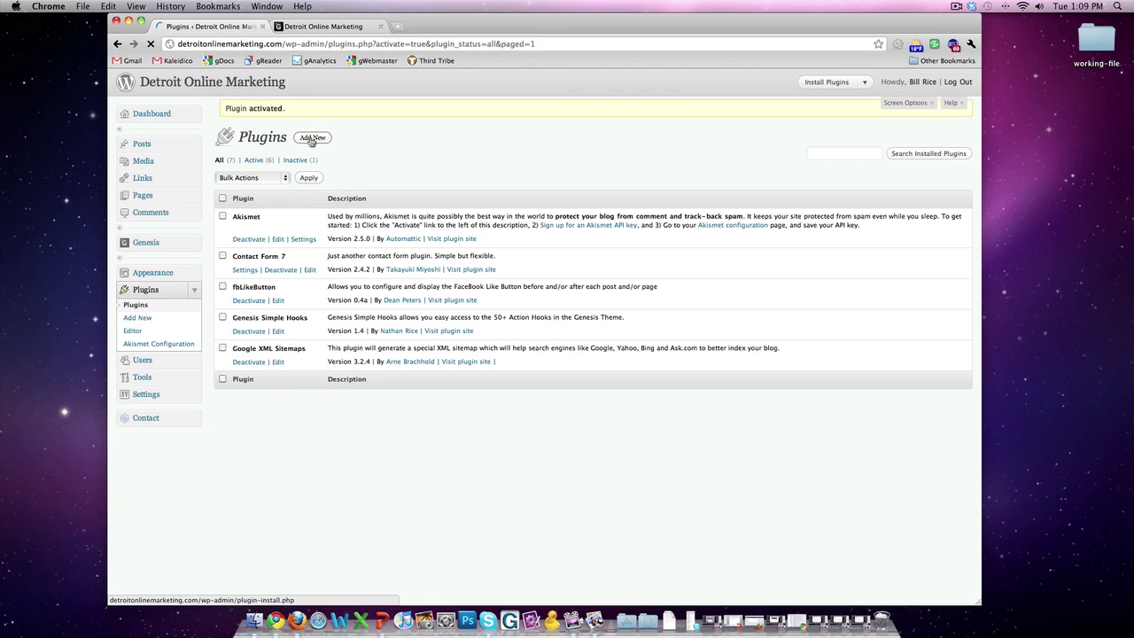
Return to adding new plugins and search the plugin directory for "redirection"
left_click(311, 139)
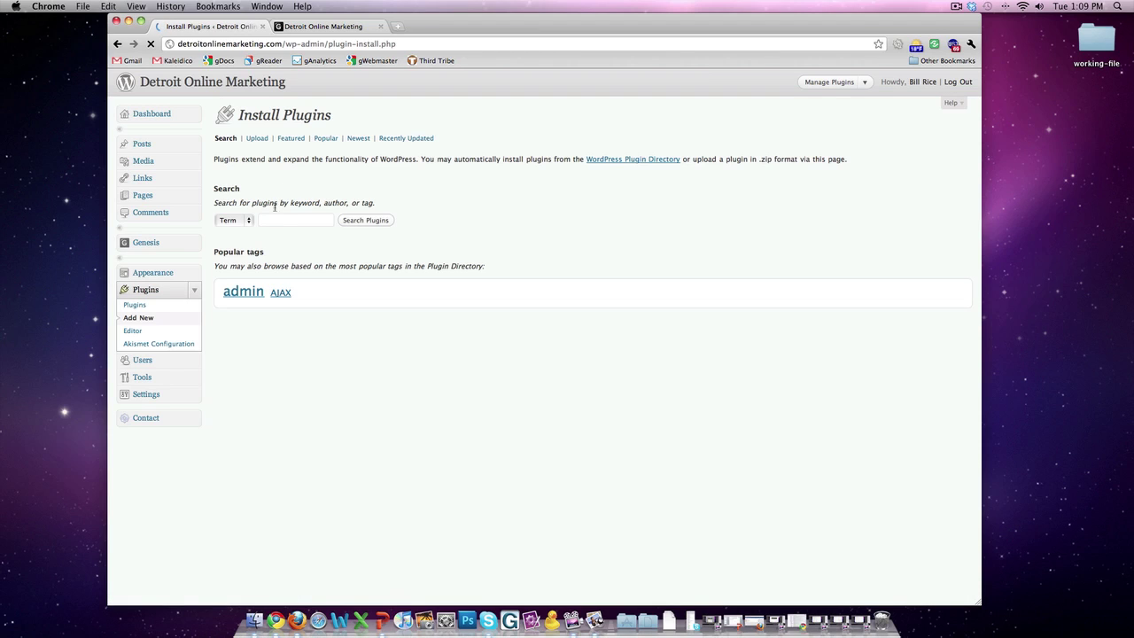
left_click(276, 220)
type("red")
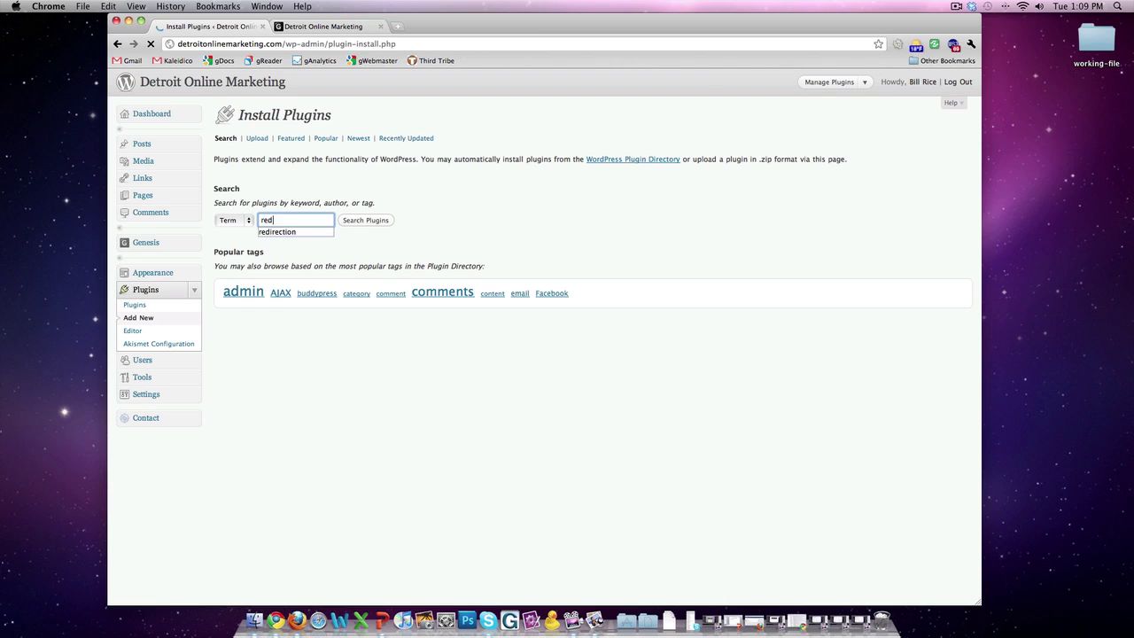
type("irection")
left_click(364, 221)
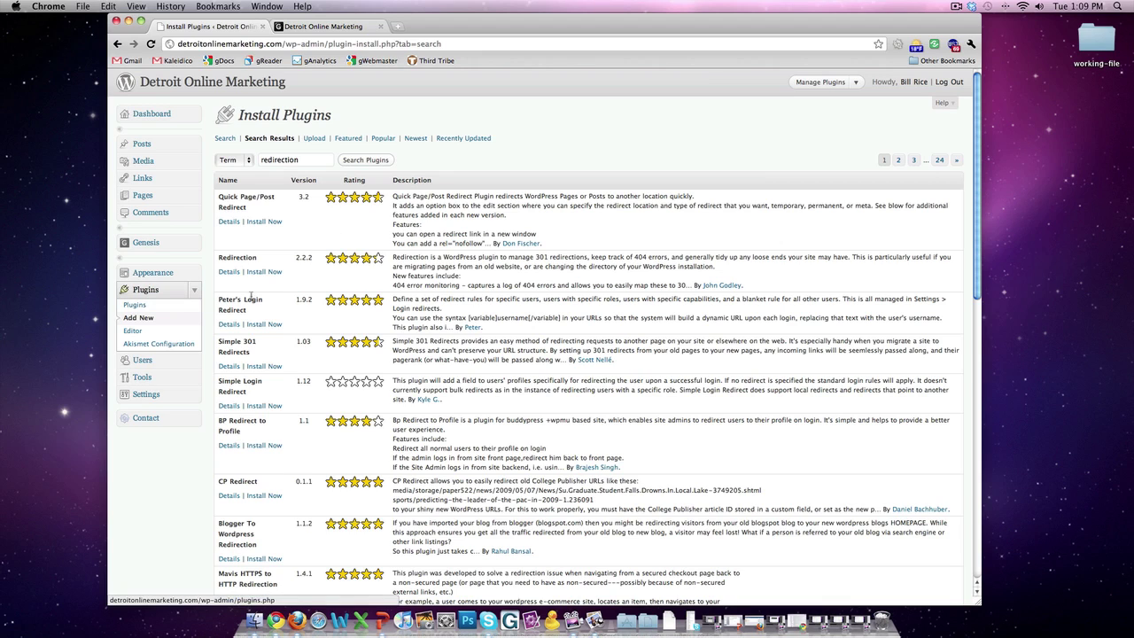
Install the Redirection plugin, version 2.2.2, from the search results and activate it
left_click(265, 273)
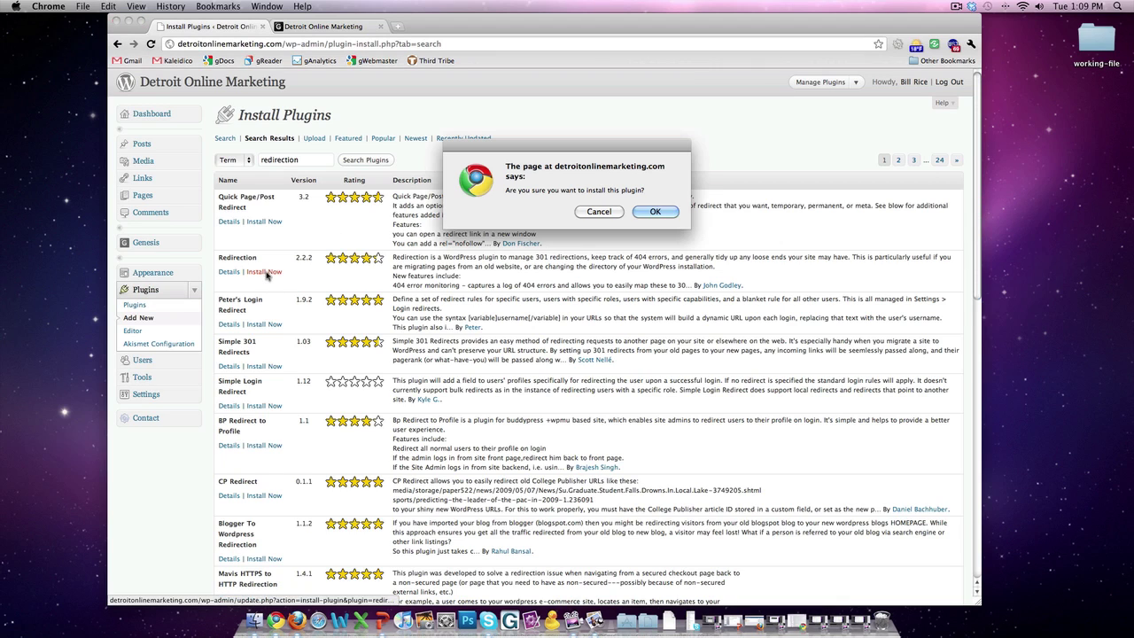
left_click(652, 212)
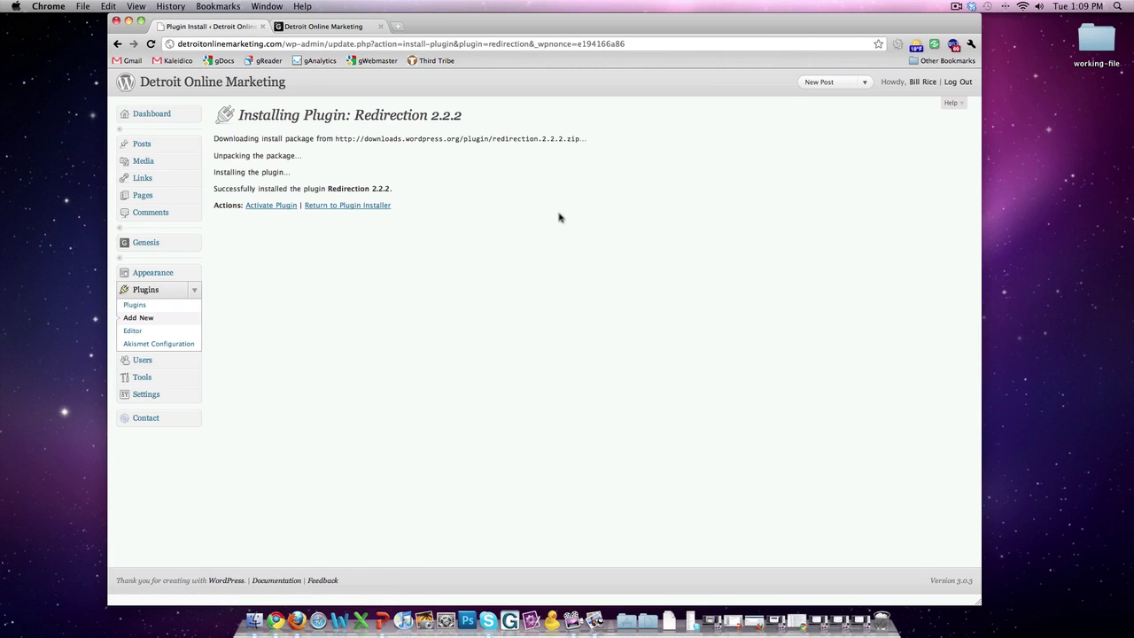
left_click(274, 206)
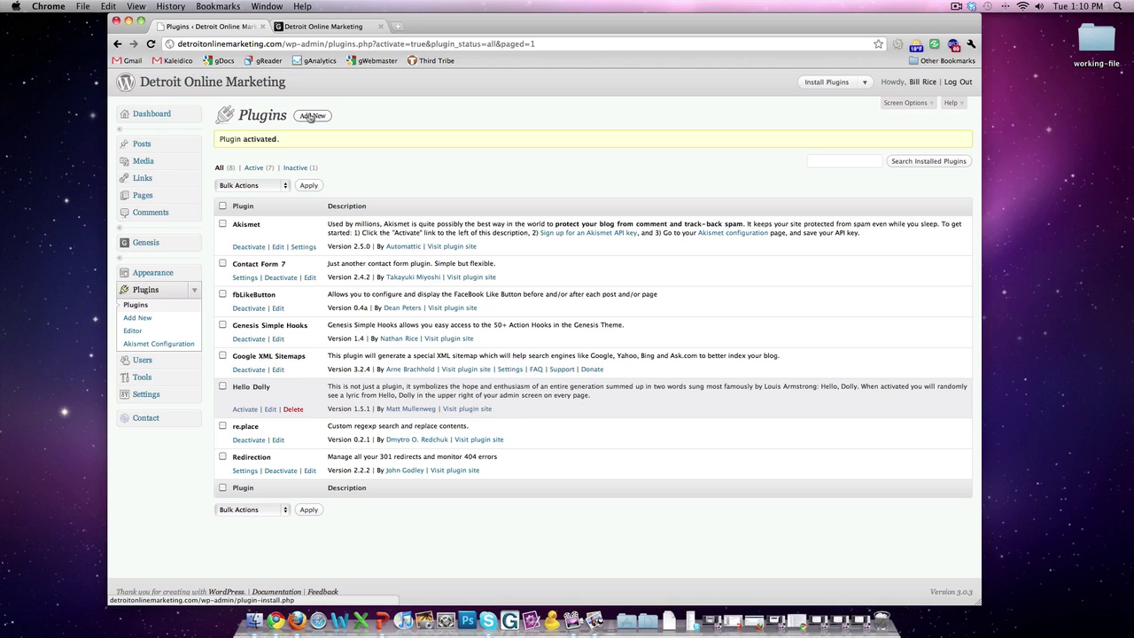
Return to adding new plugins and search the plugin directory for "sharethis"
left_click(310, 115)
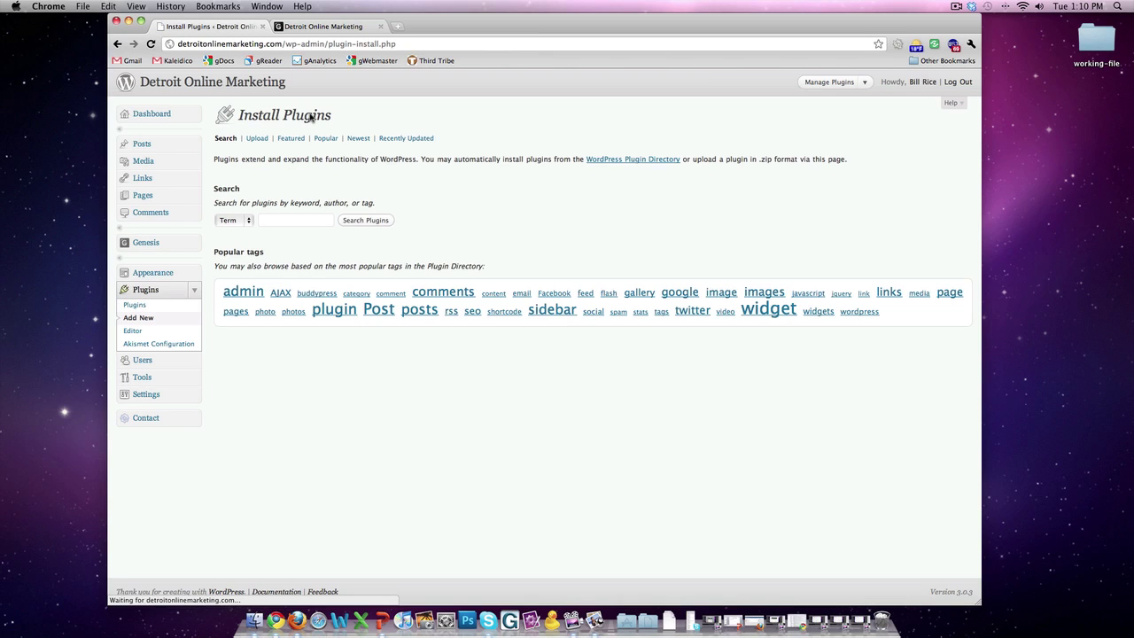
left_click(274, 221)
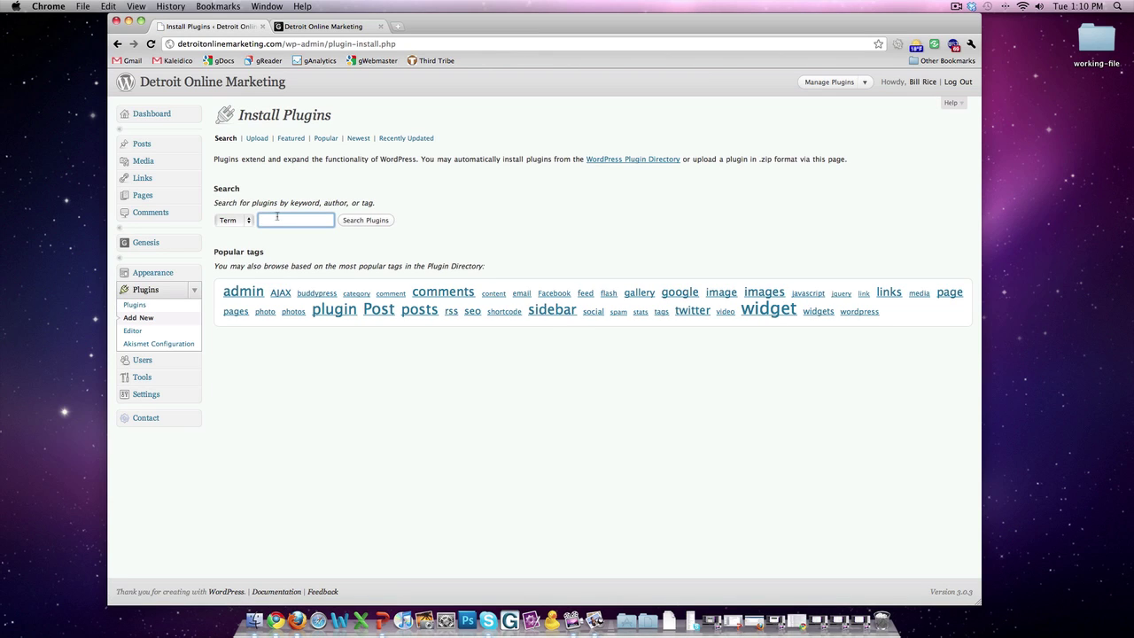
type("sha")
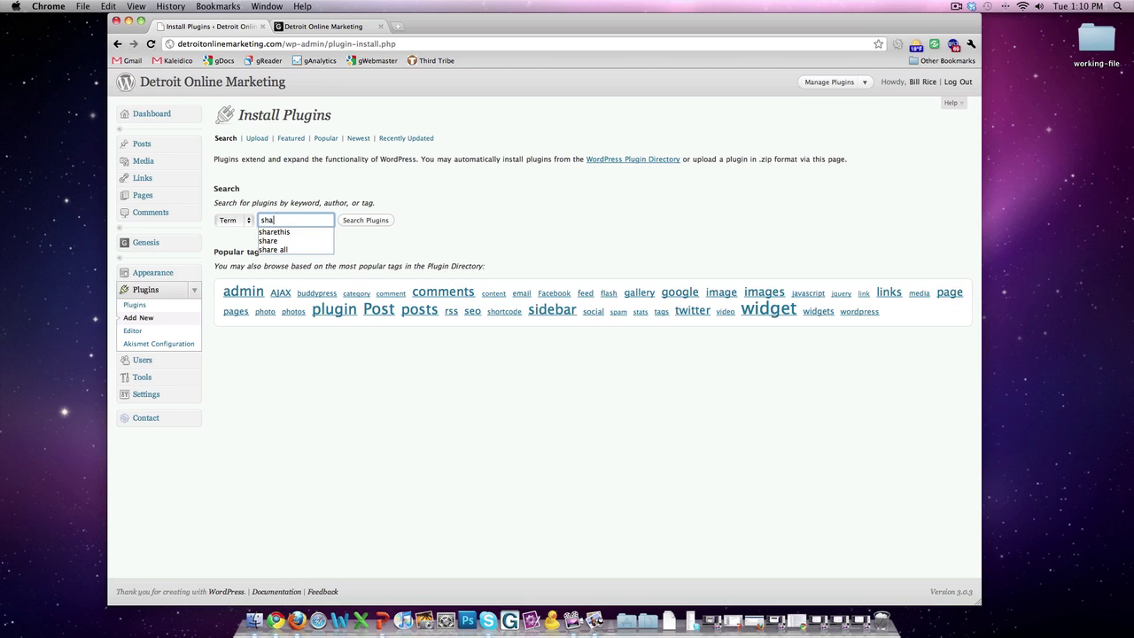
type("rethis")
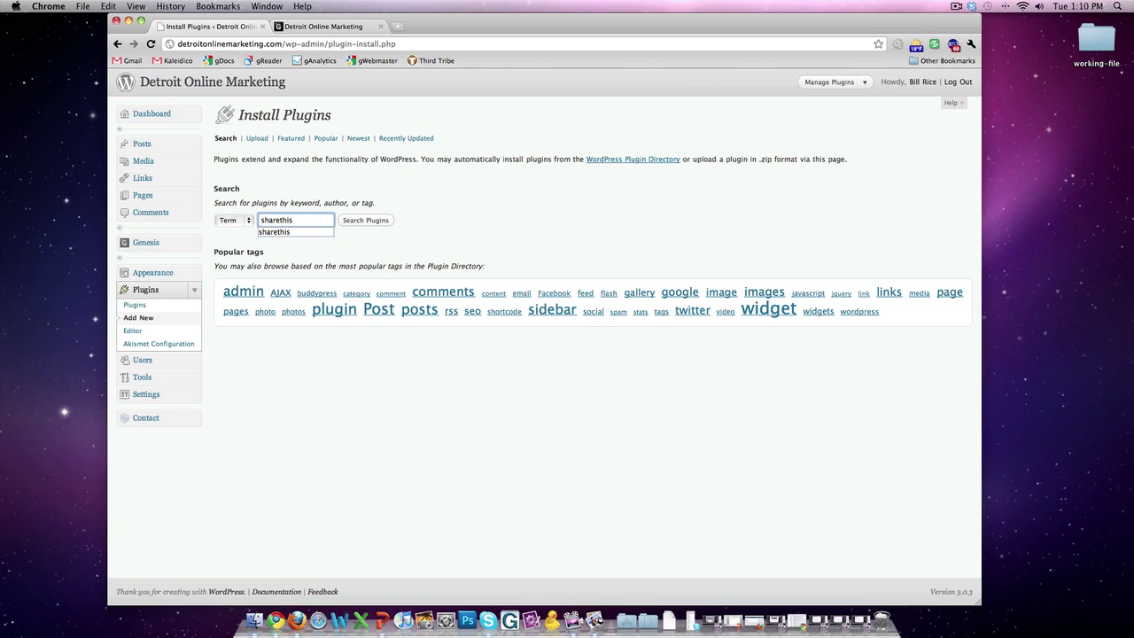
left_click(370, 220)
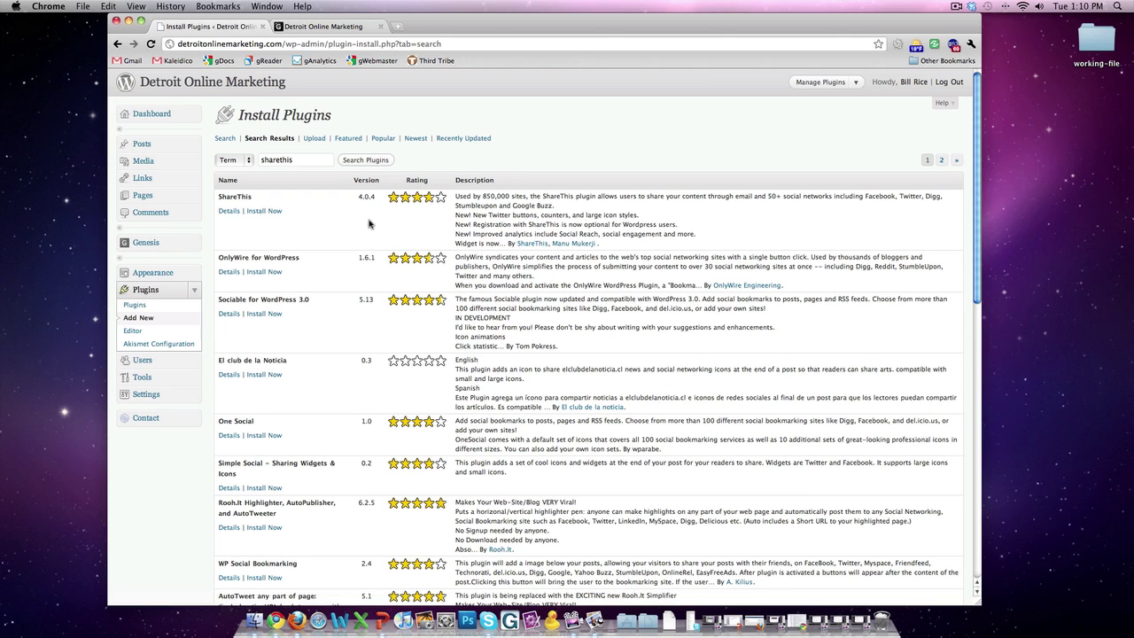
Install the ShareThis plugin, version 4.0.4, from the search results and activate it
left_click(261, 212)
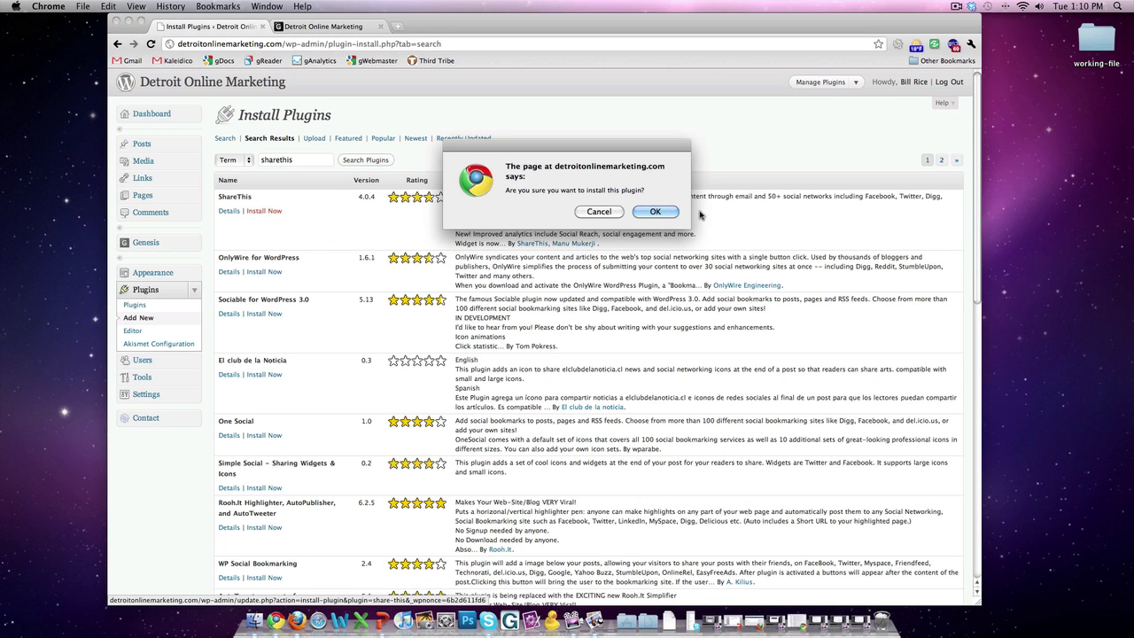
left_click(656, 212)
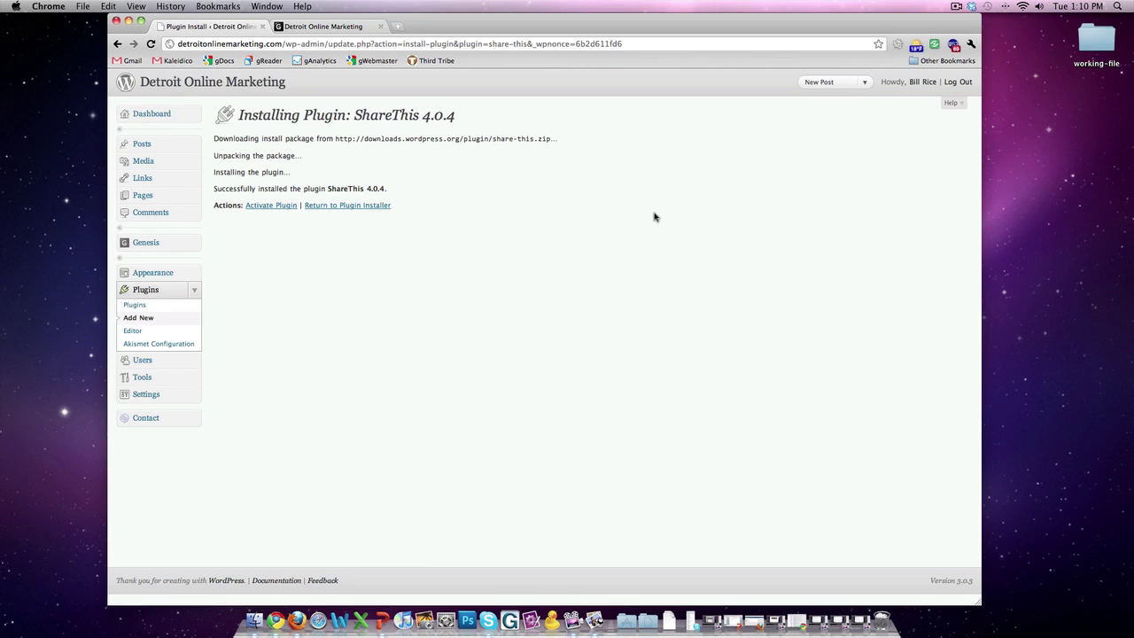
left_click(269, 207)
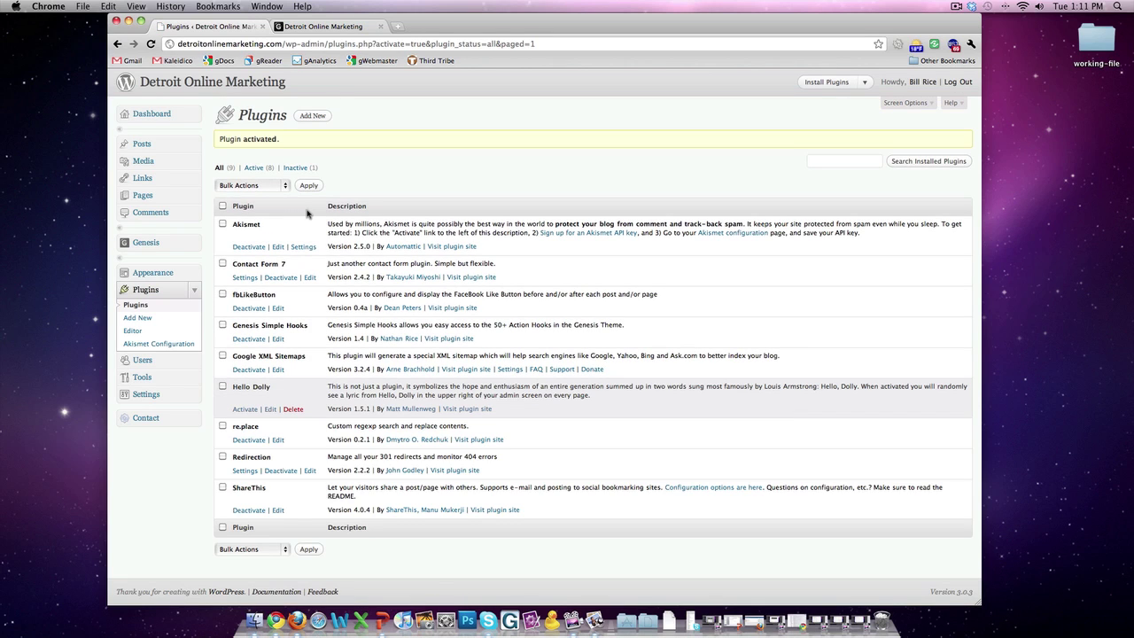
Return to adding new plugins and search the plugin directory for "seo-slugs"
left_click(313, 116)
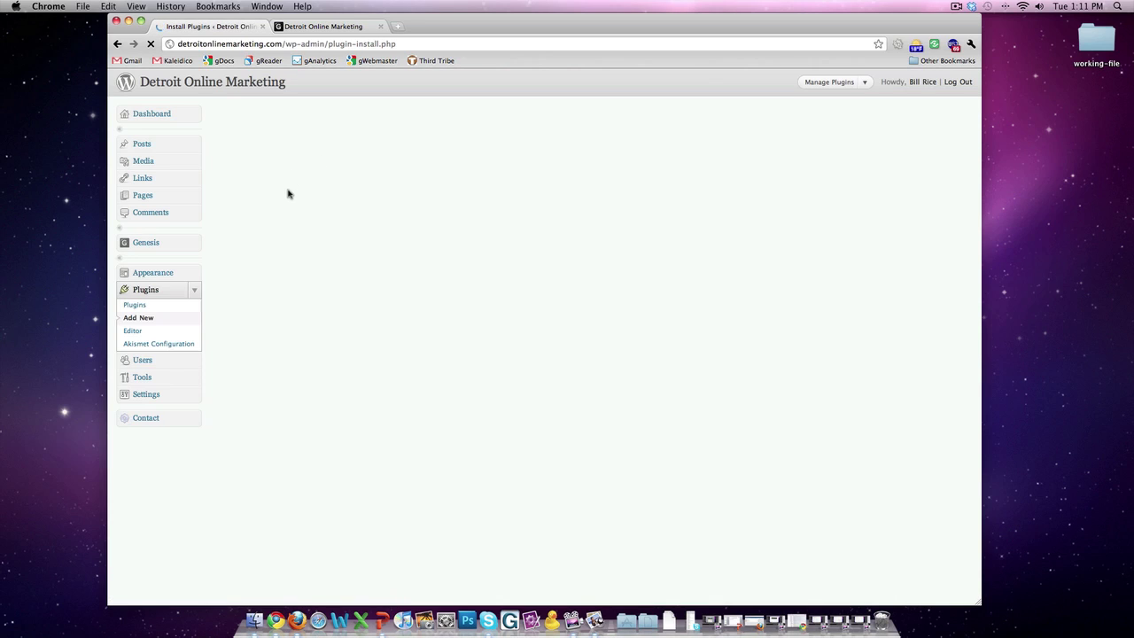
left_click(269, 219)
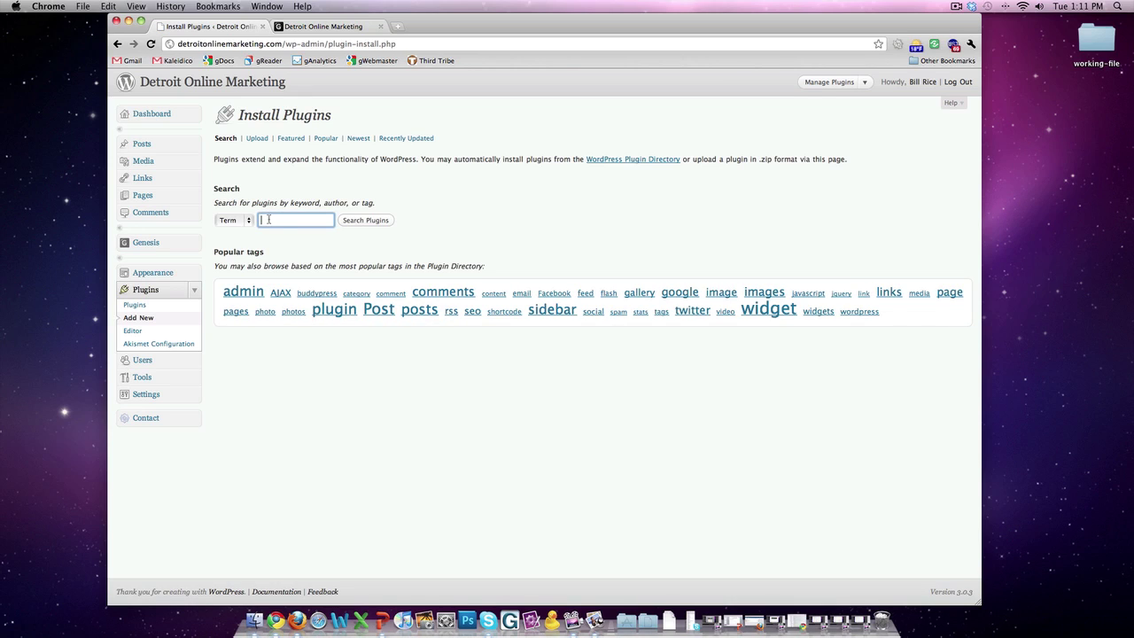
type("seo-")
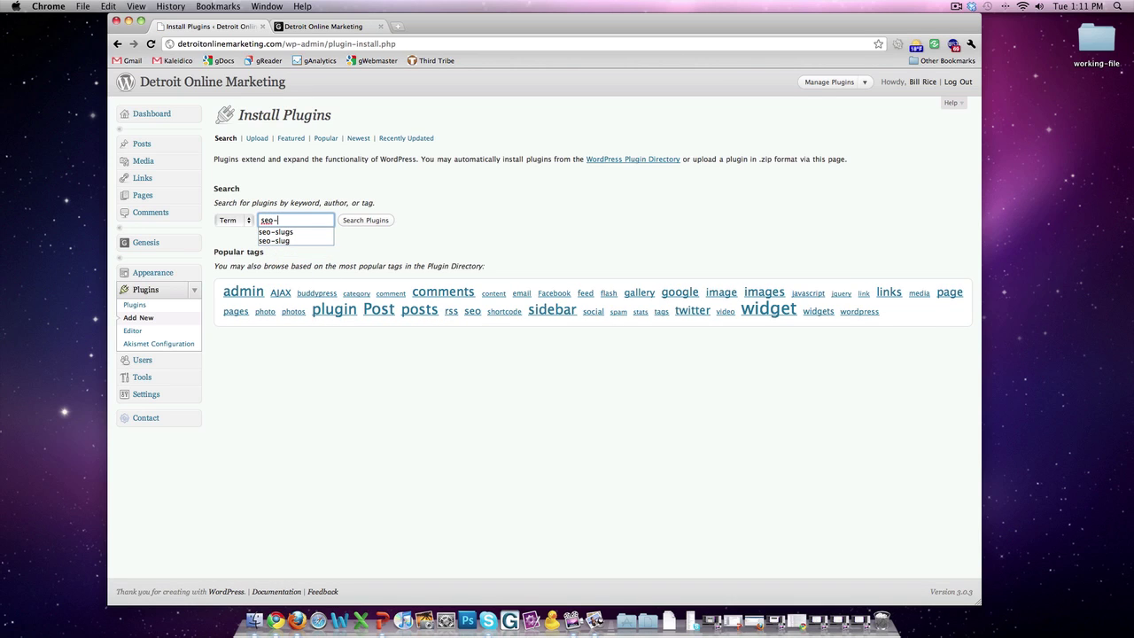
type("slugs")
left_click(356, 221)
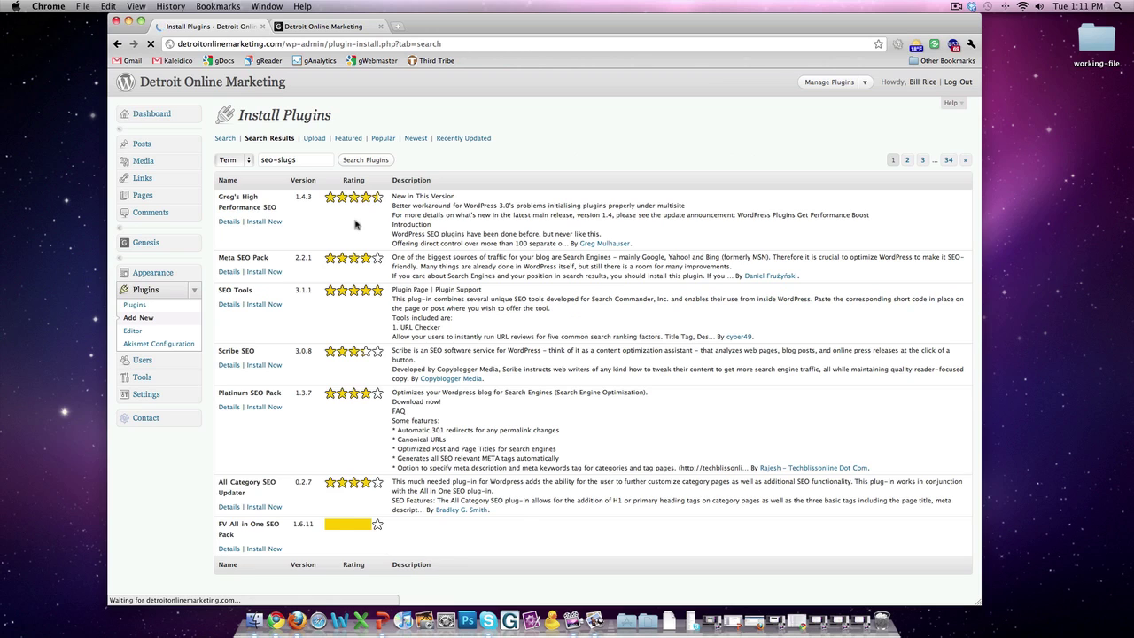
Look through the first and second pages of the "seo-slugs" search results for the SEO Slugs plugin
scroll(352, 229, "down", 2)
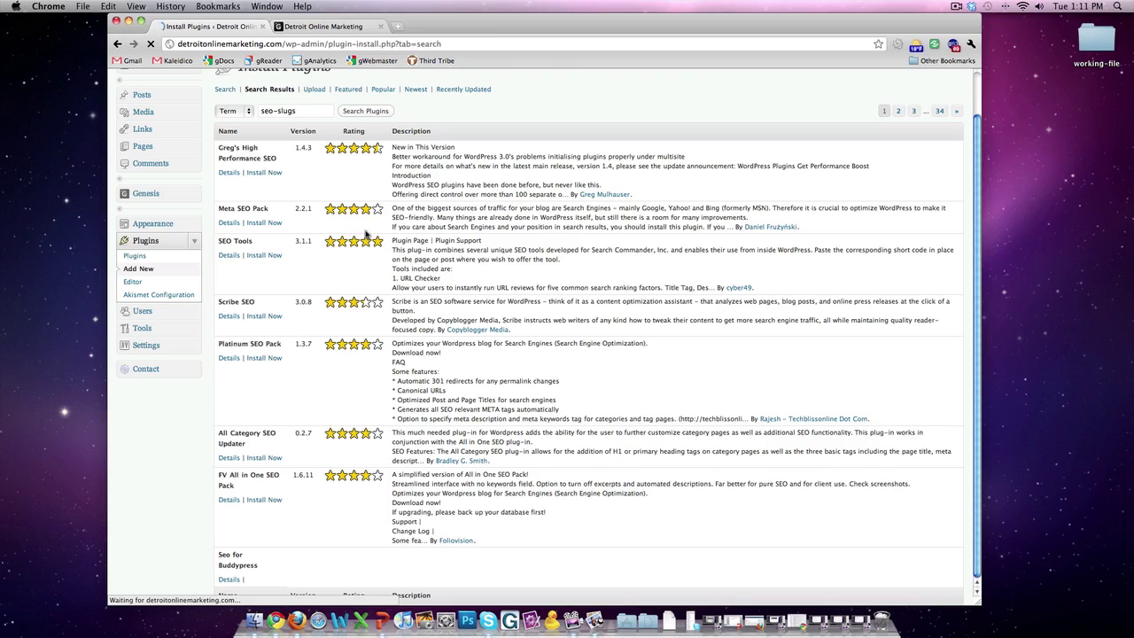
scroll(365, 233, "down", 5)
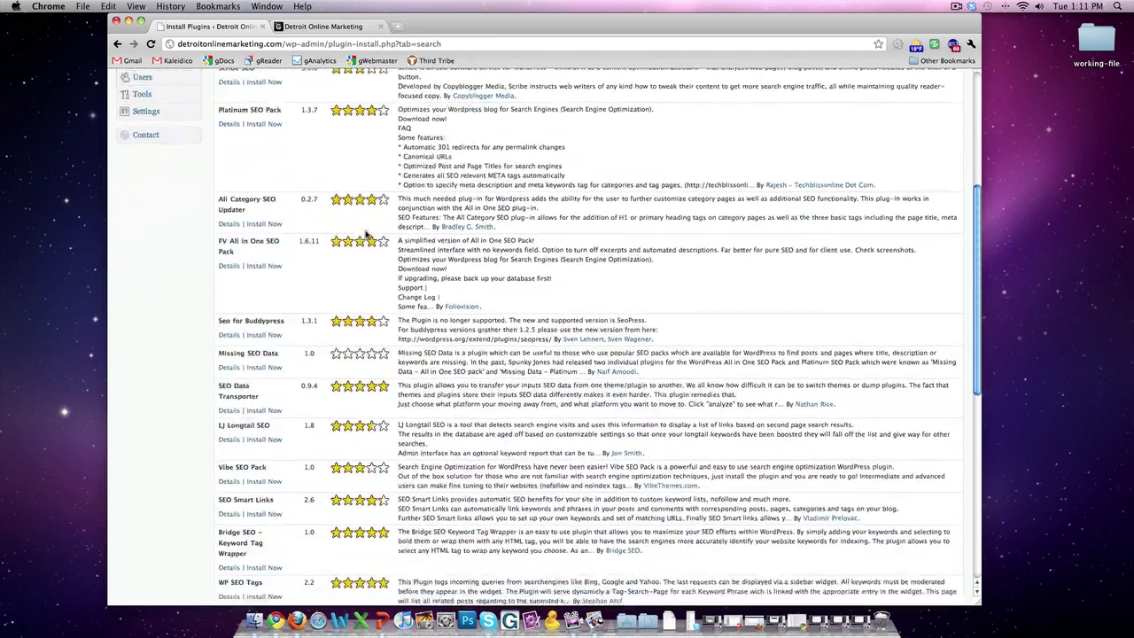
scroll(365, 233, "down", 3)
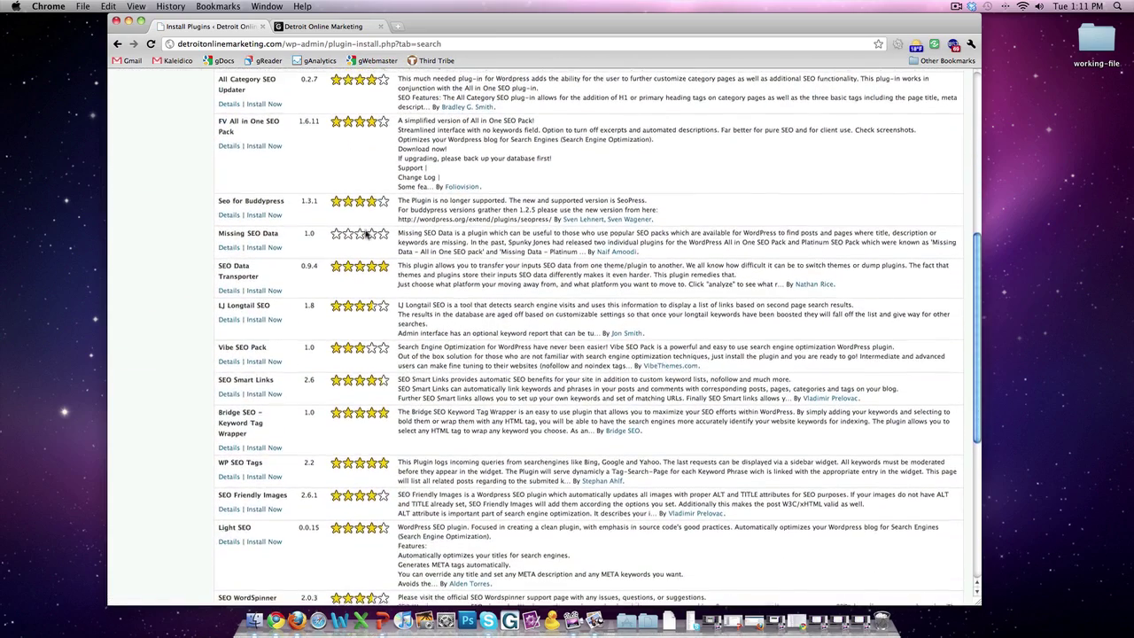
scroll(365, 233, "down", 8)
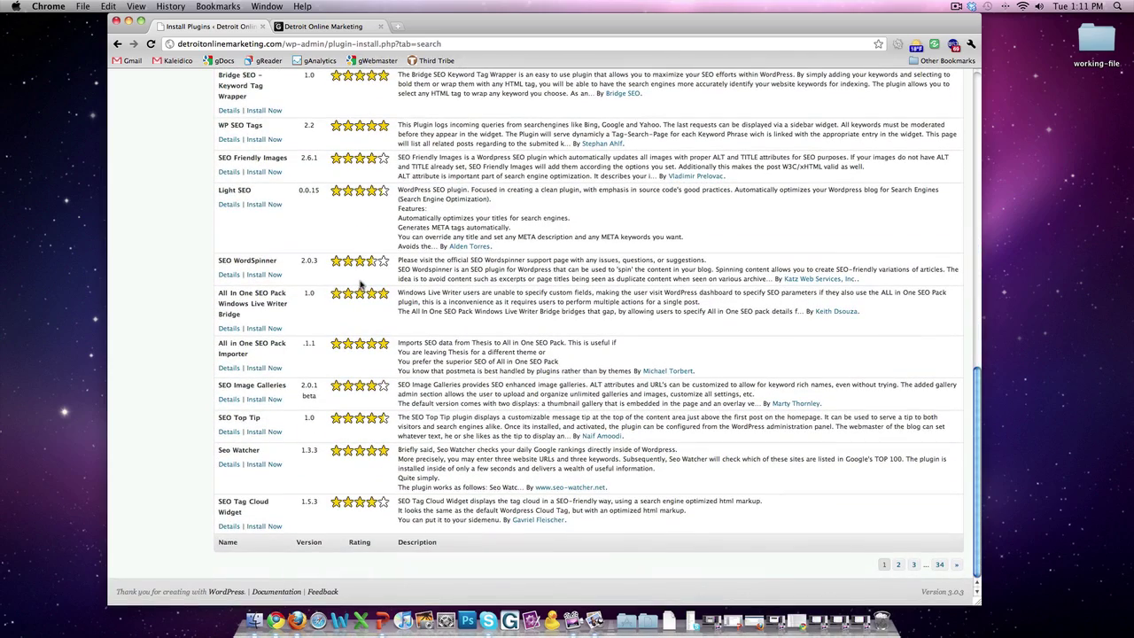
scroll(362, 282, "up", 4)
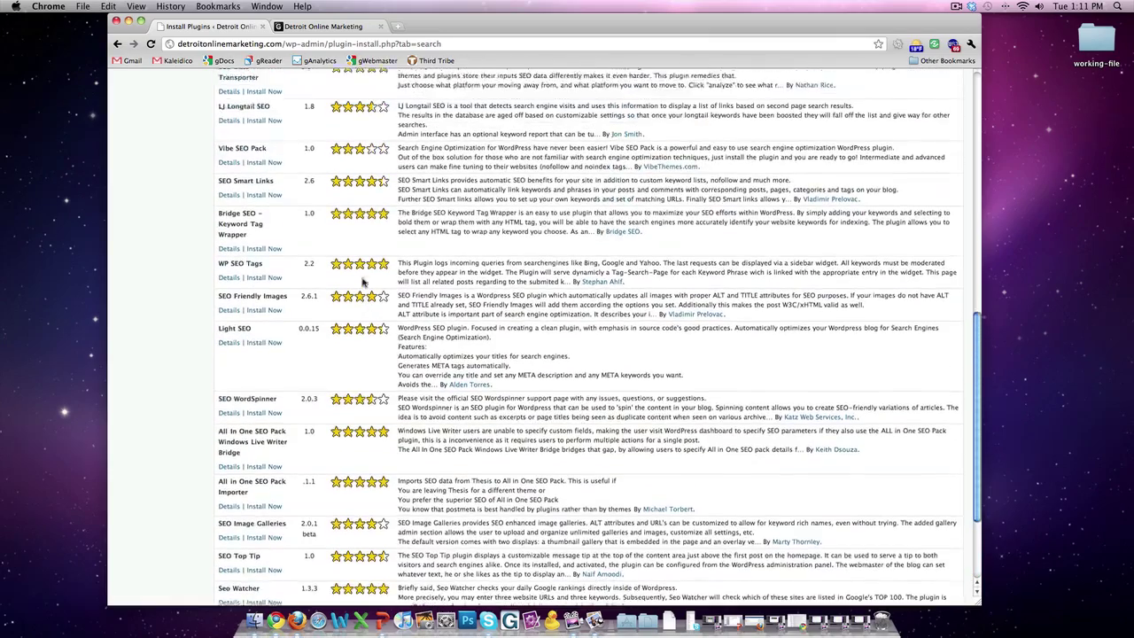
scroll(363, 282, "up", 1)
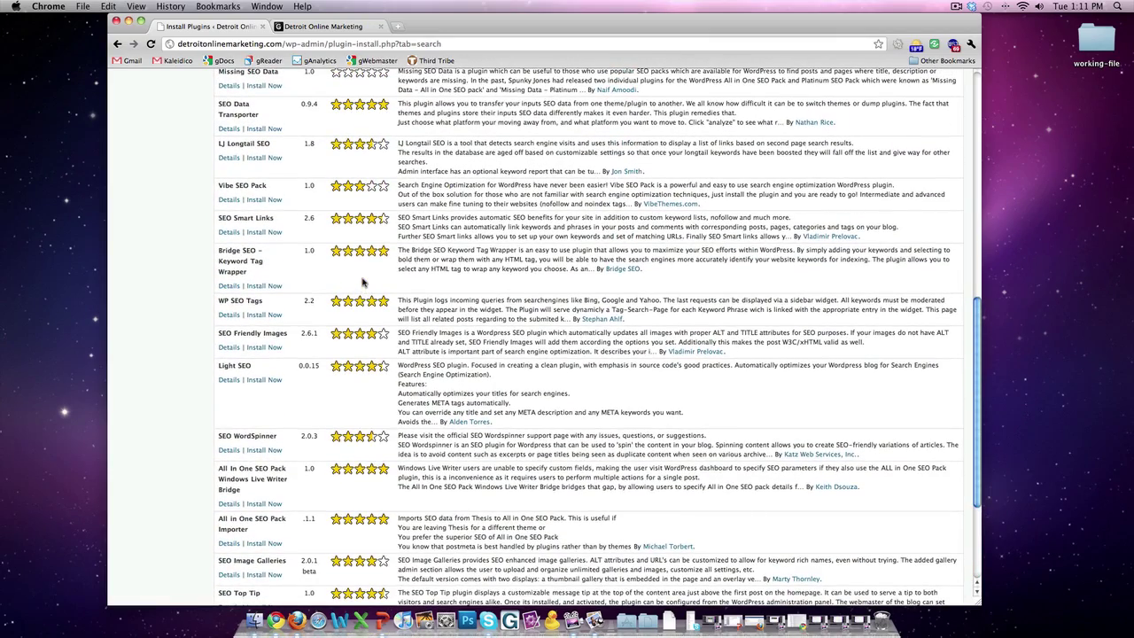
scroll(362, 282, "down", 5)
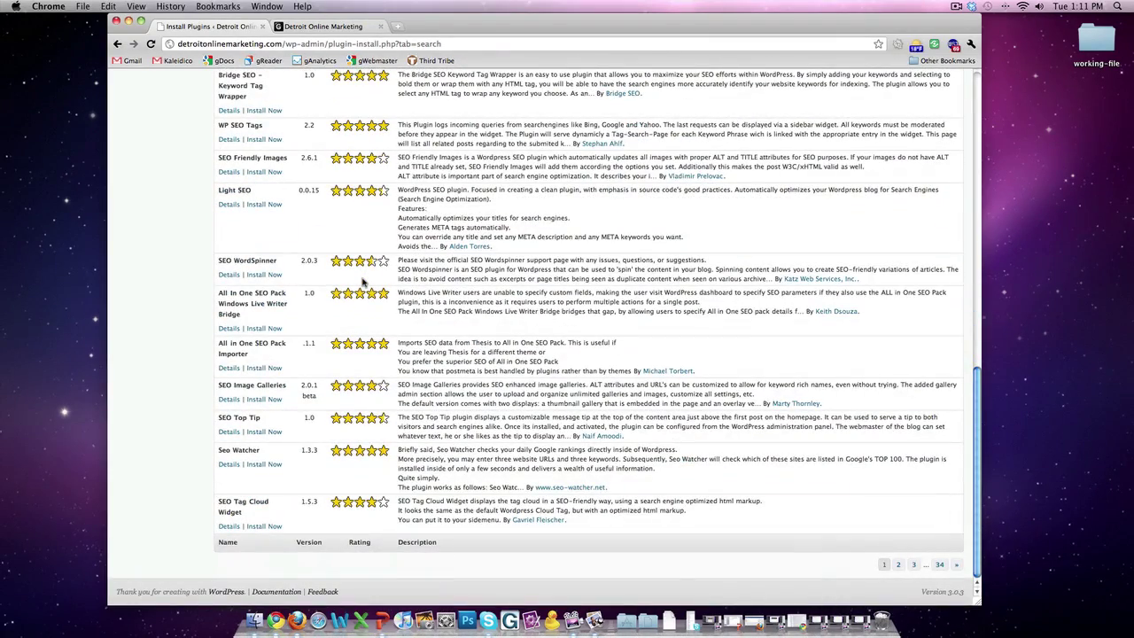
left_click(898, 564)
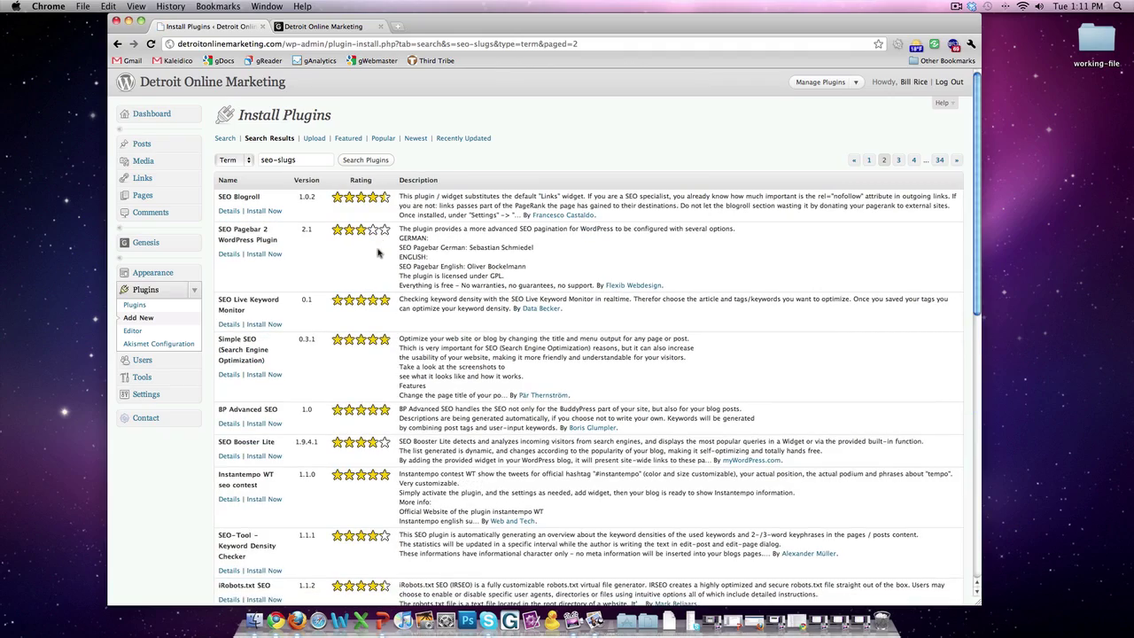
scroll(377, 252, "down", 2)
scroll(378, 252, "down", 5)
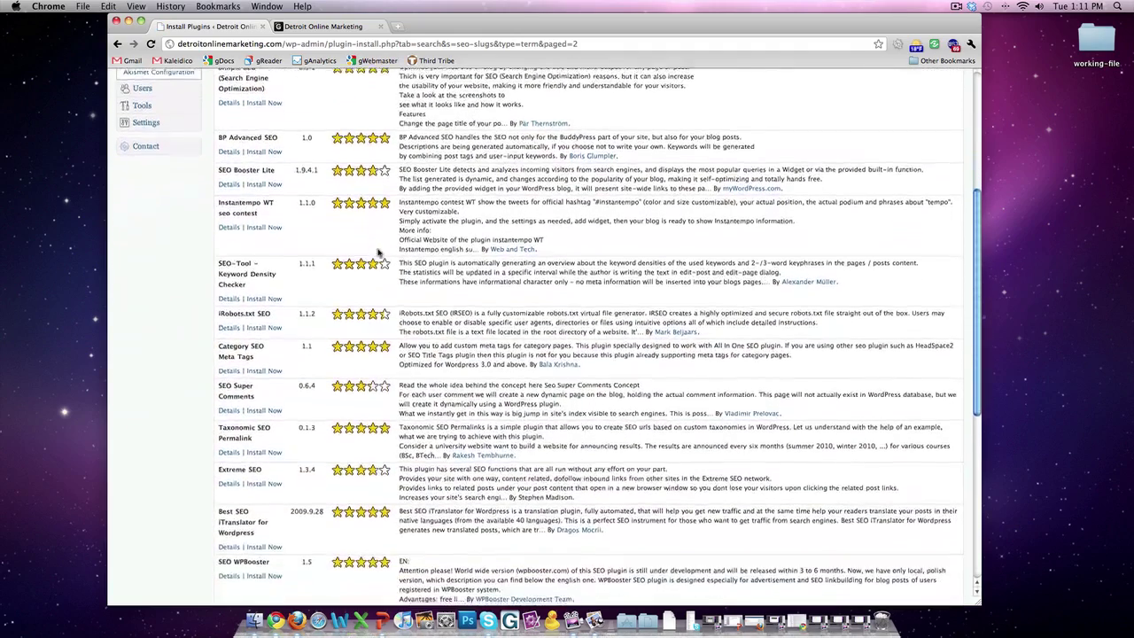
scroll(378, 252, "down", 5)
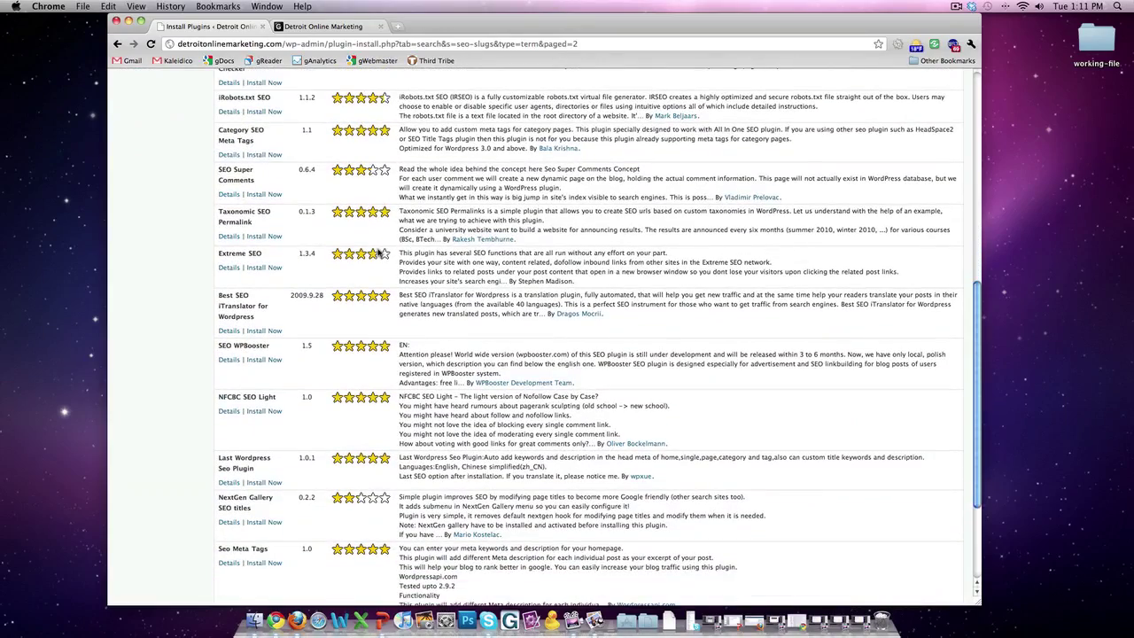
scroll(378, 252, "down", 4)
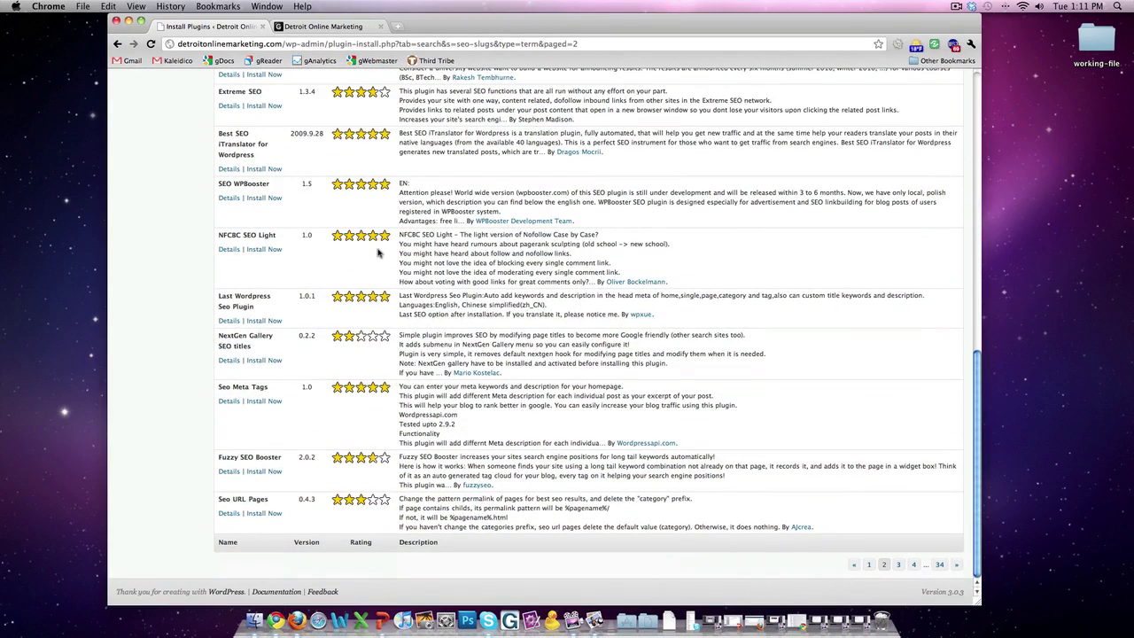
Look through the third page of the "seo-slugs" search results for the SEO Slugs plugin
left_click(898, 564)
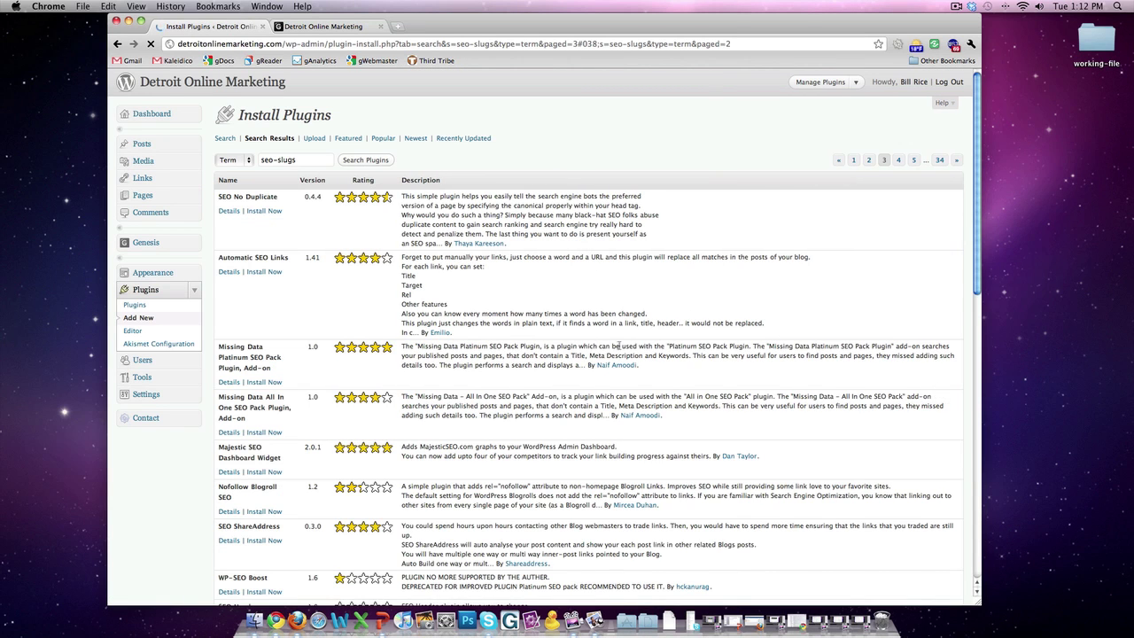
scroll(618, 346, "down", 10)
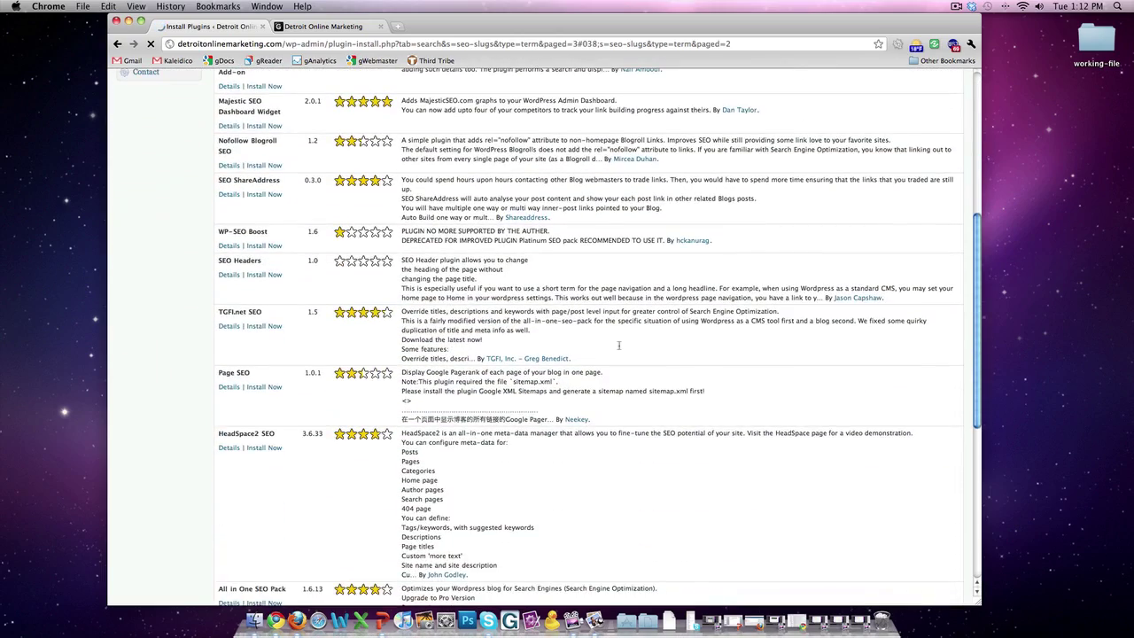
scroll(619, 346, "down", 10)
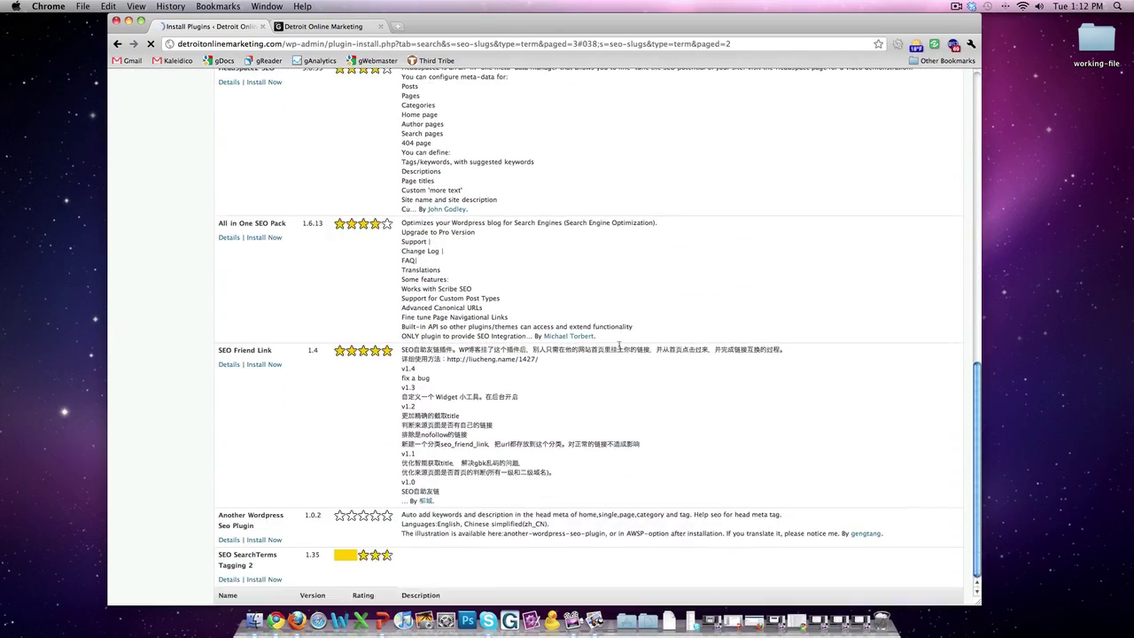
scroll(618, 346, "down", 7)
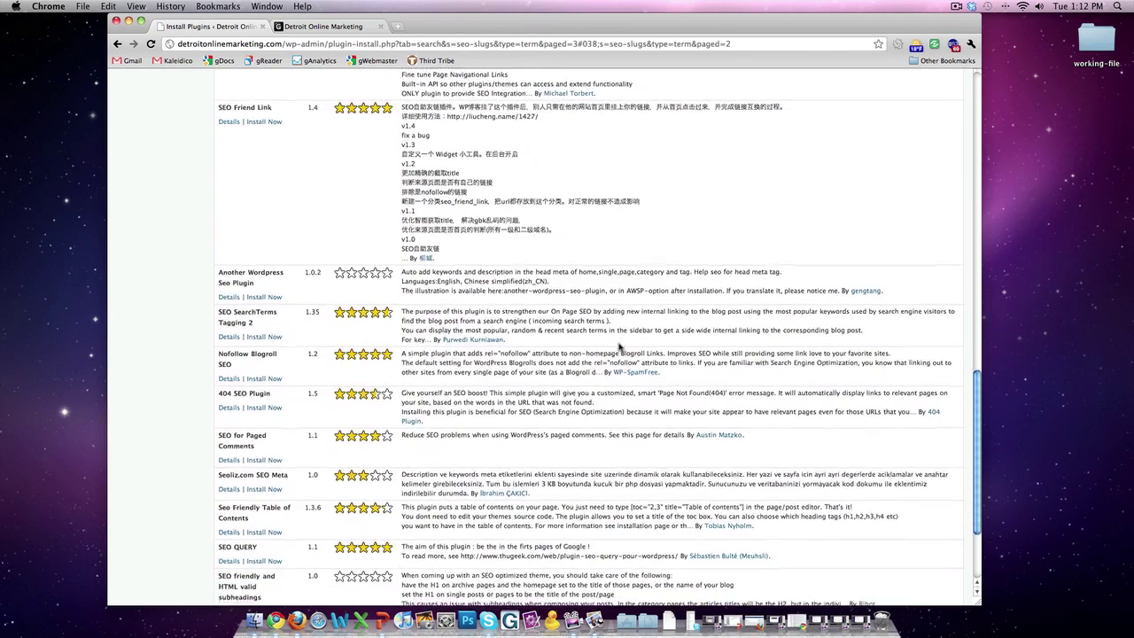
scroll(618, 346, "down", 5)
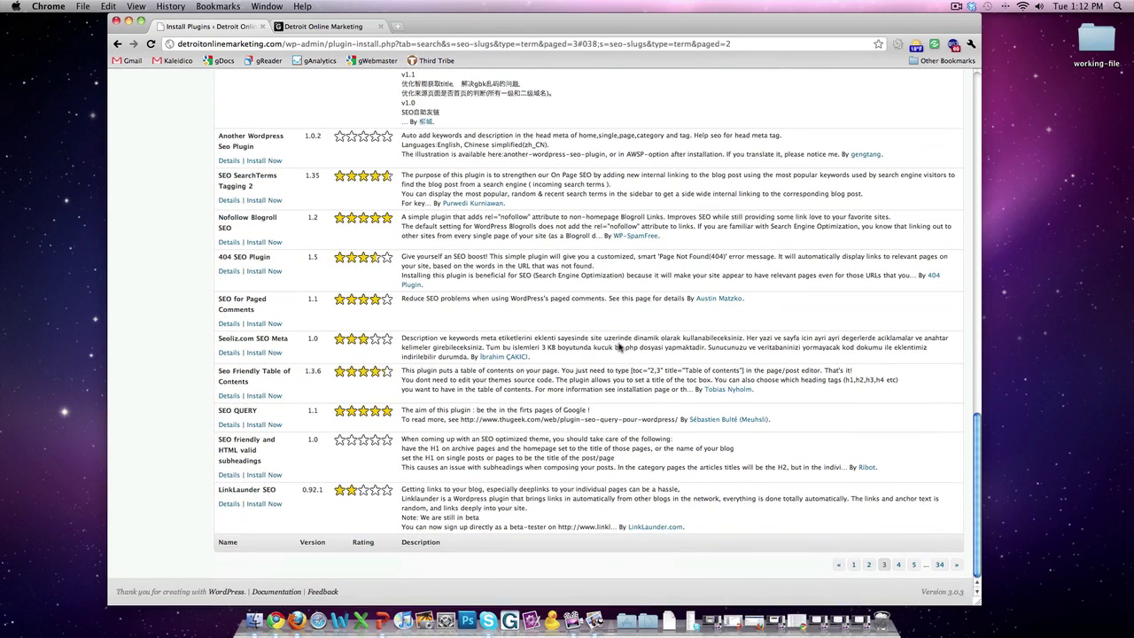
Return to the first page of the "seo-slugs" results and check its plugin list again for SEO Slugs
left_click(853, 566)
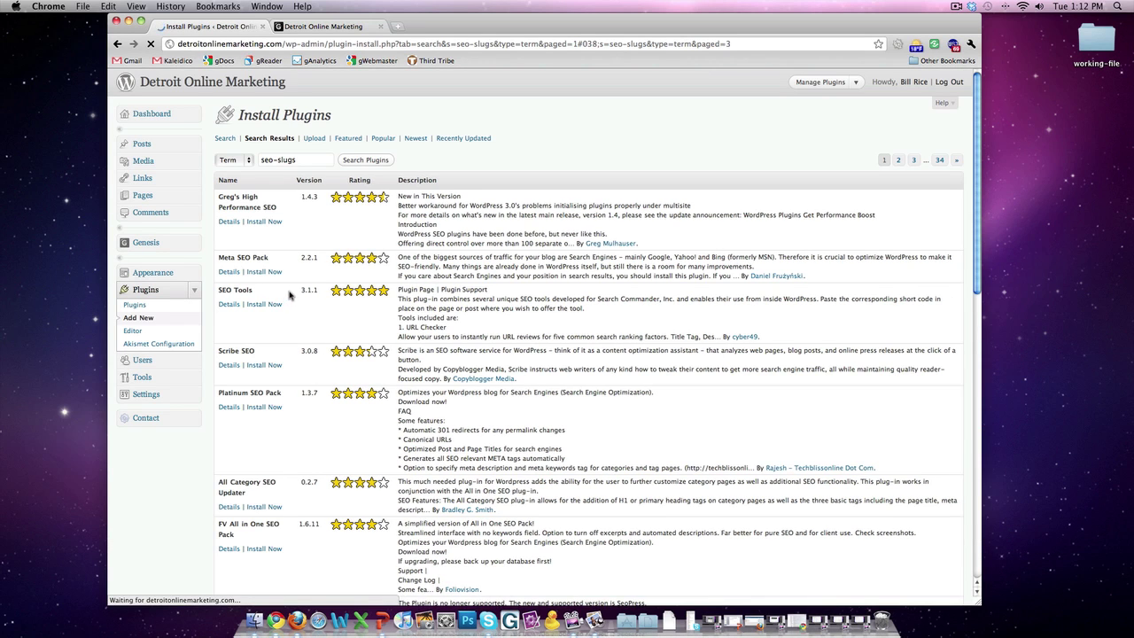
scroll(288, 295, "down", 5)
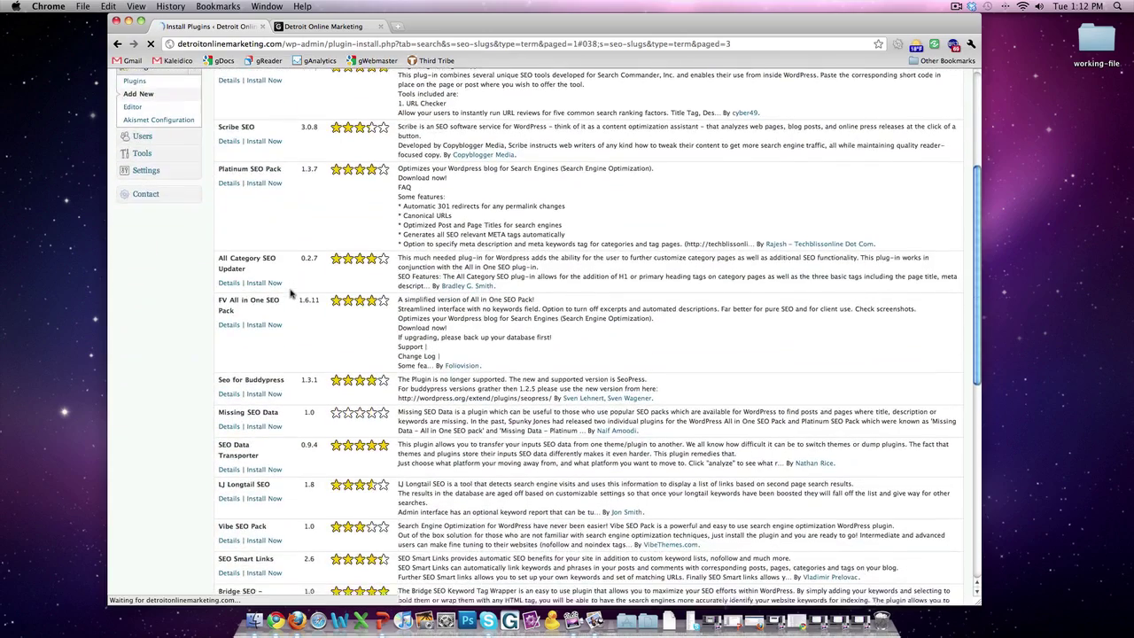
scroll(288, 295, "down", 3)
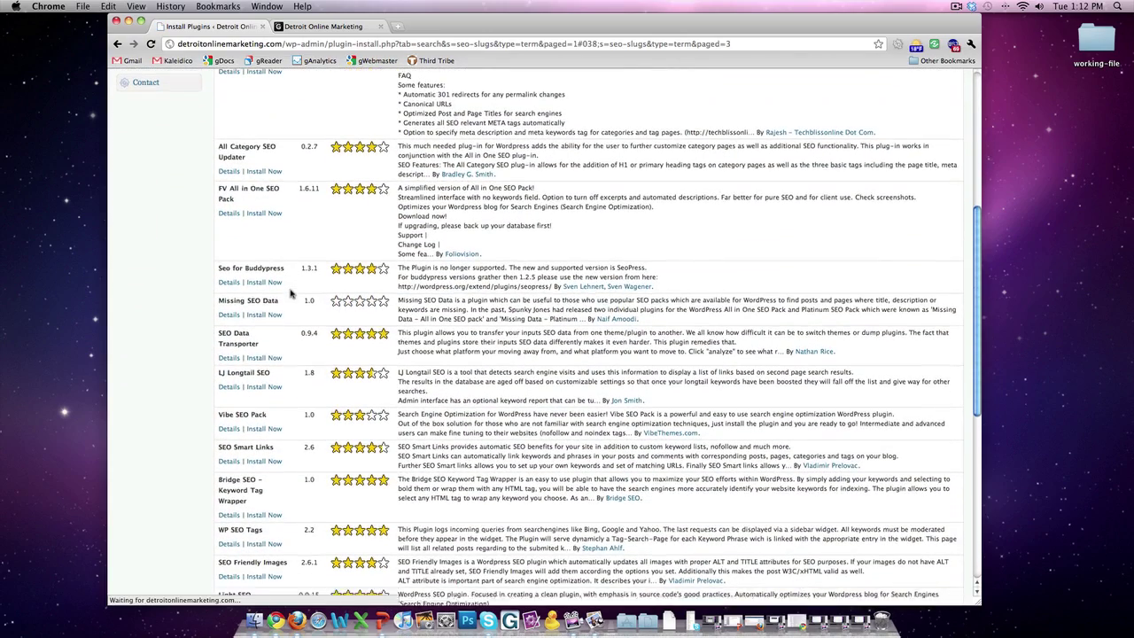
scroll(289, 294, "down", 3)
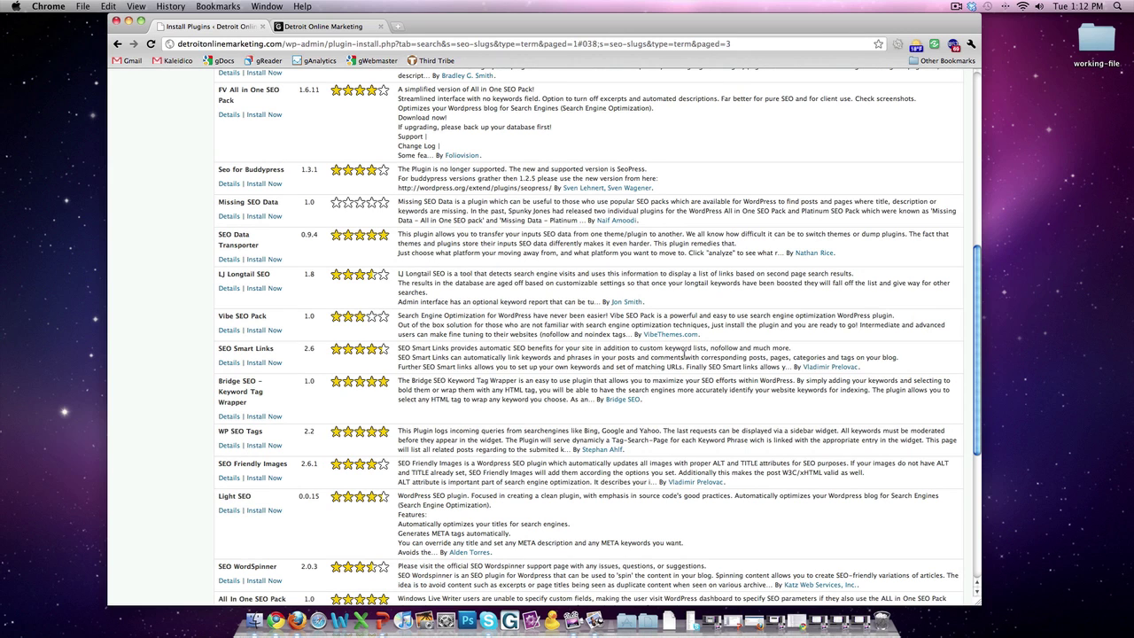
scroll(335, 357, "down", 3)
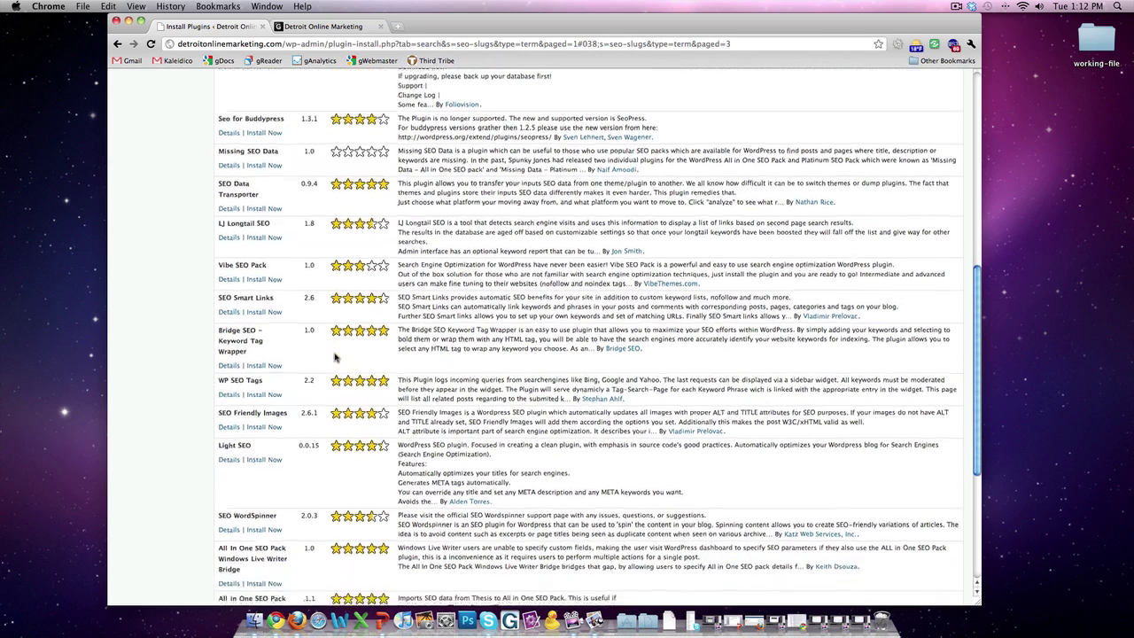
scroll(335, 358, "down", 3)
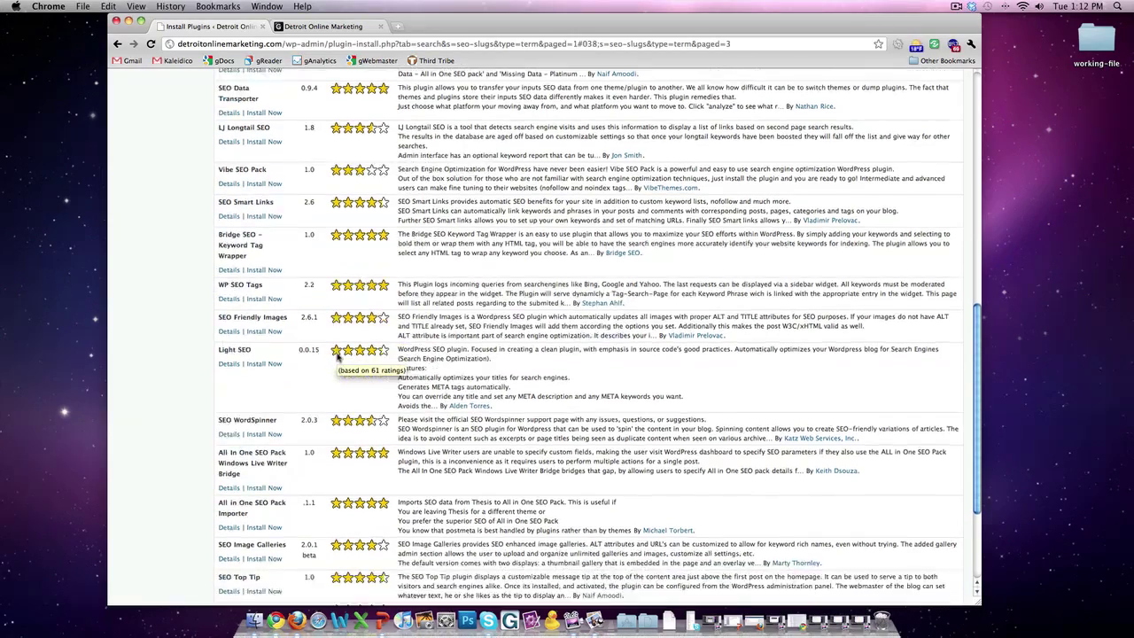
scroll(336, 357, "down", 5)
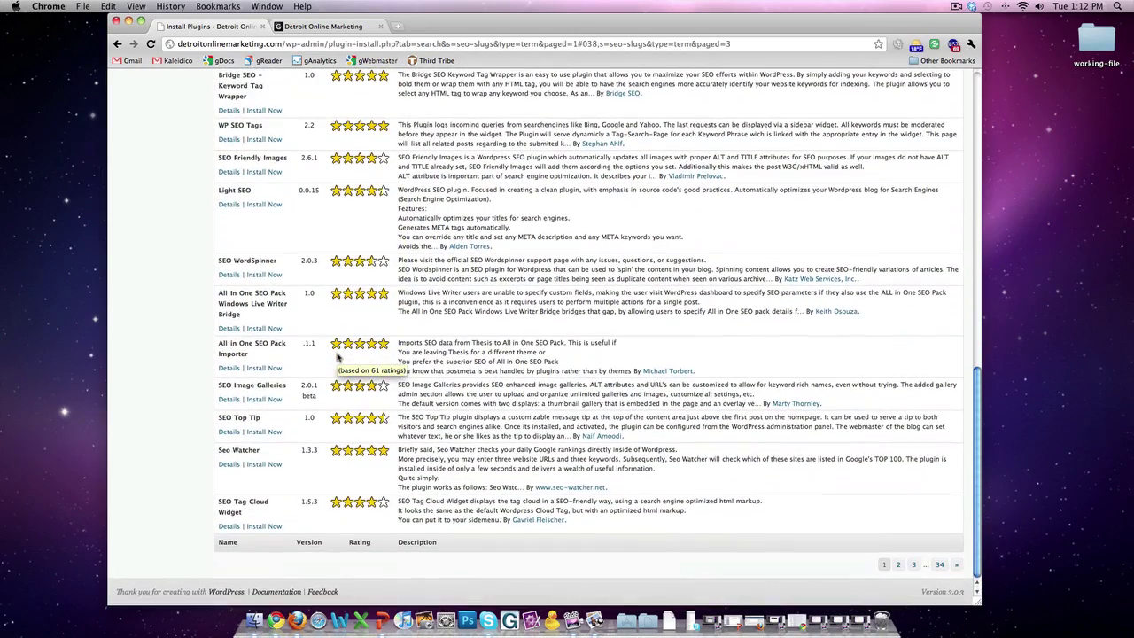
scroll(337, 357, "up", 6)
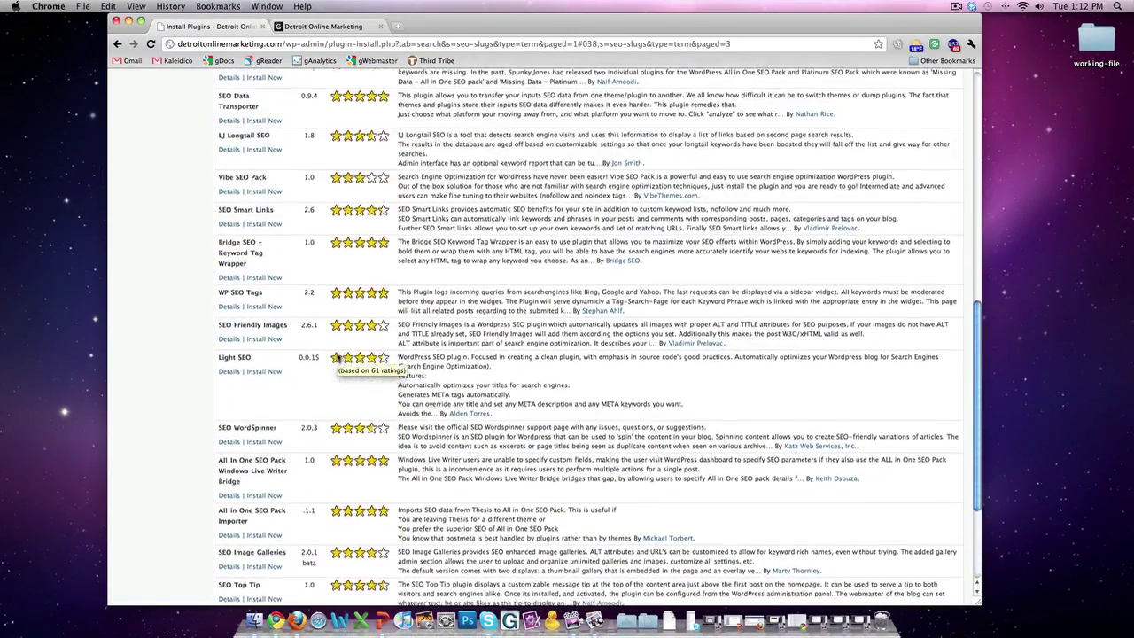
scroll(337, 357, "up", 7)
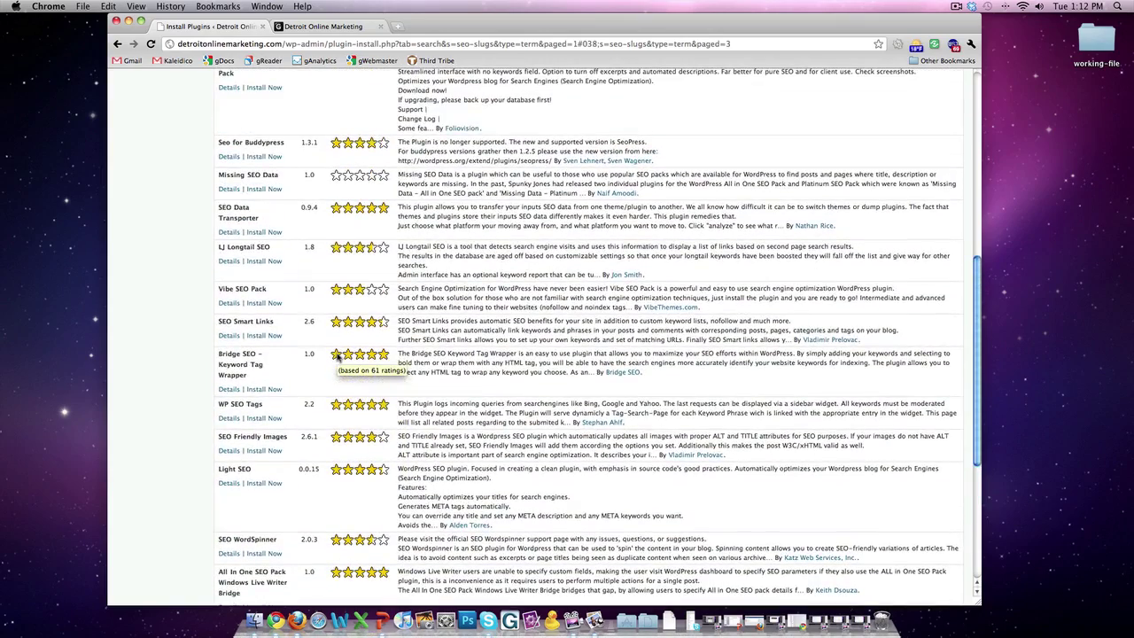
scroll(337, 357, "up", 8)
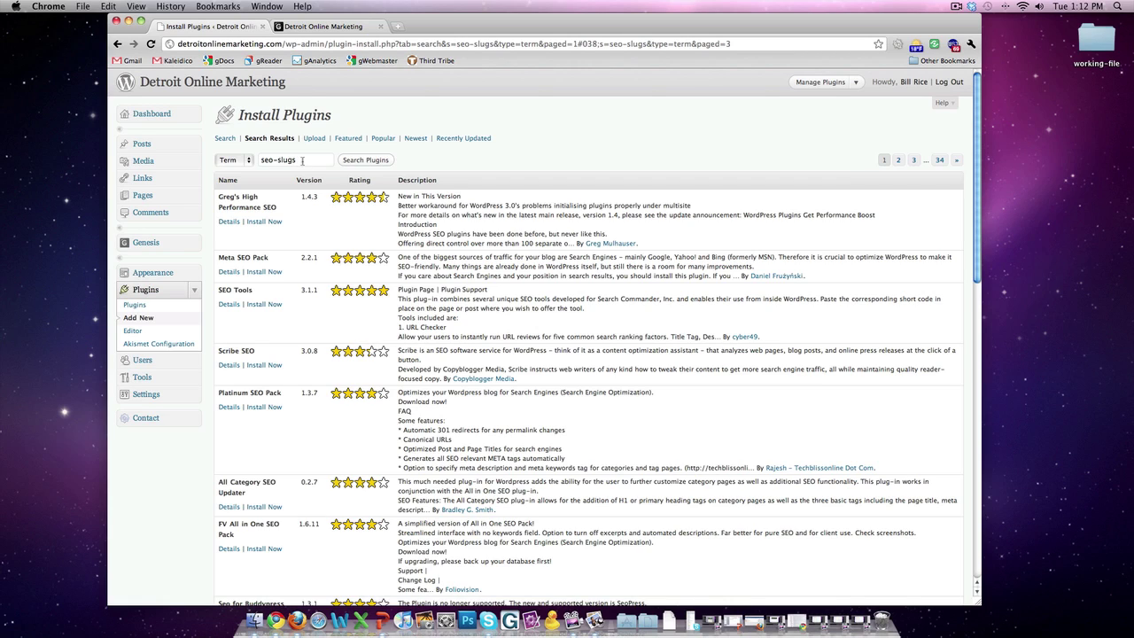
scroll(346, 314, "down", 3)
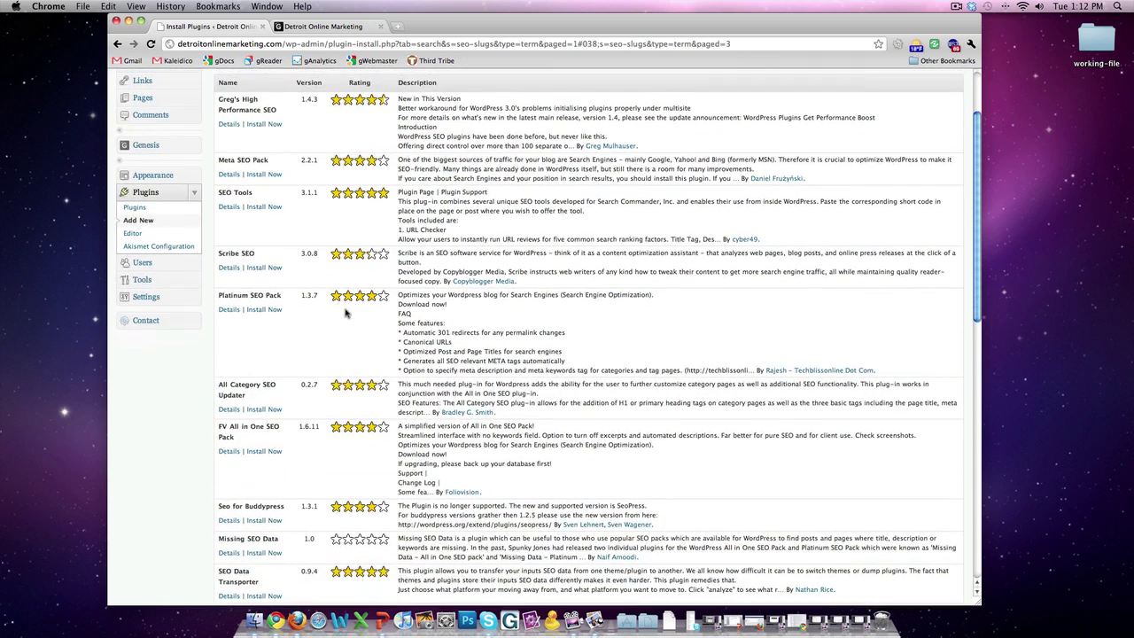
scroll(345, 312, "up", 3)
Search the plugin directory for "wordpress.com stats", then install and activate WordPress.com Stats version 1.7.5
left_click_drag(306, 159, 254, 160)
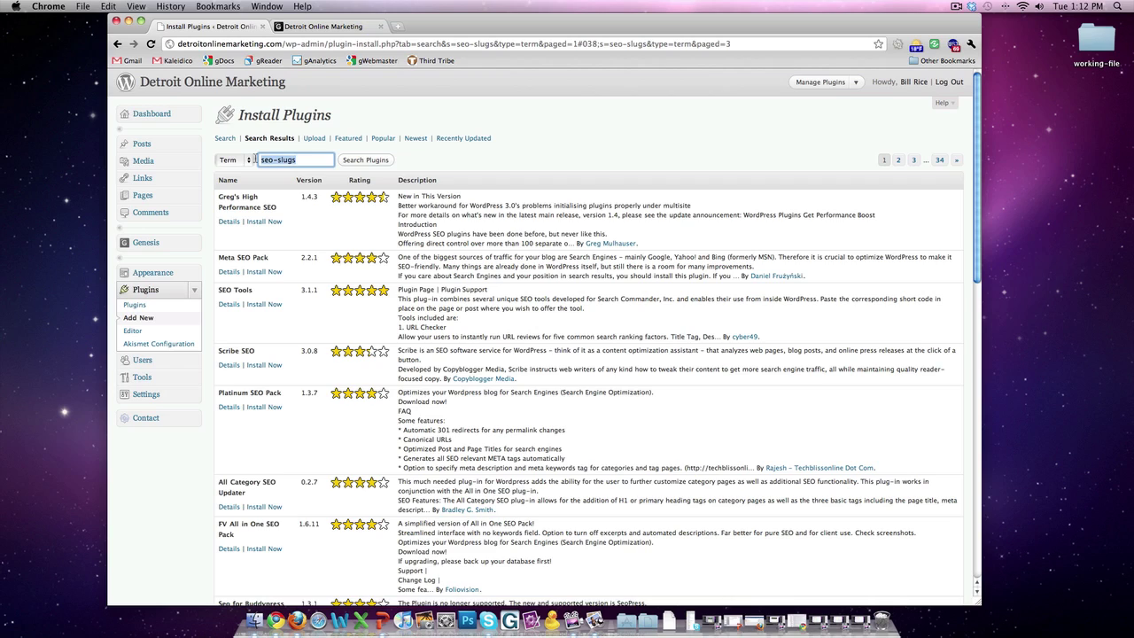
type("wordpre")
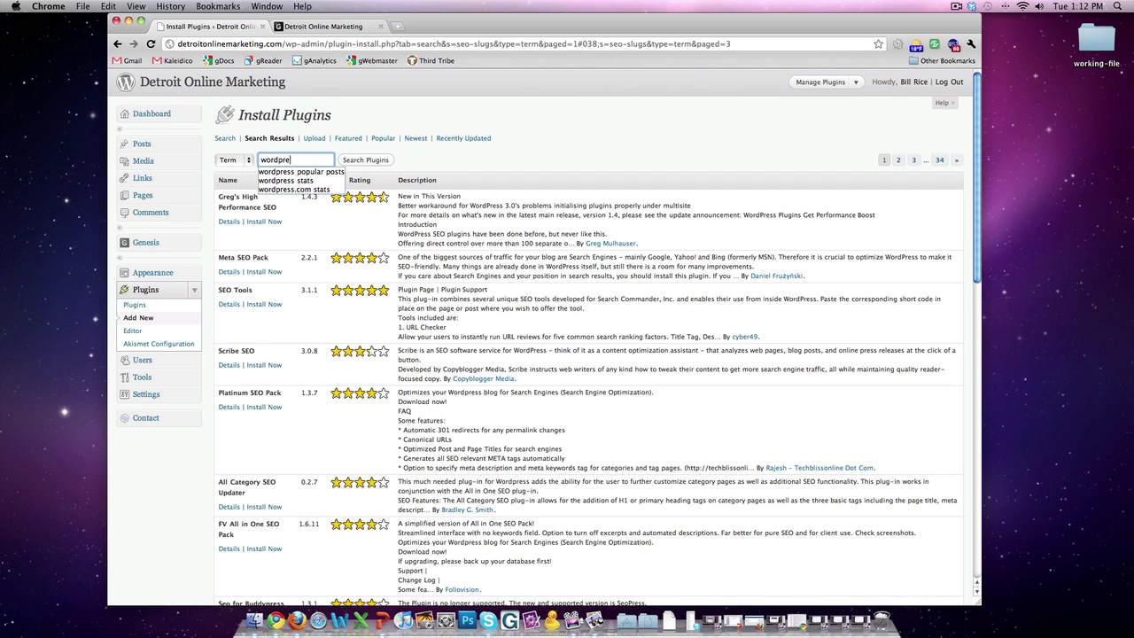
type("ss")
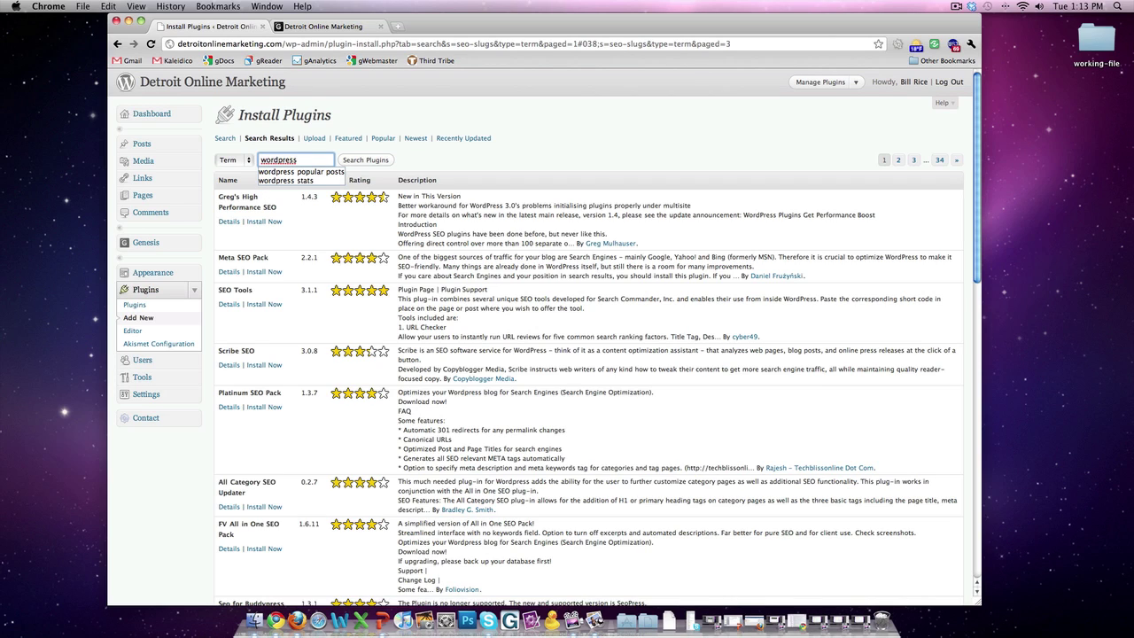
key("BackSpace")
type(".com")
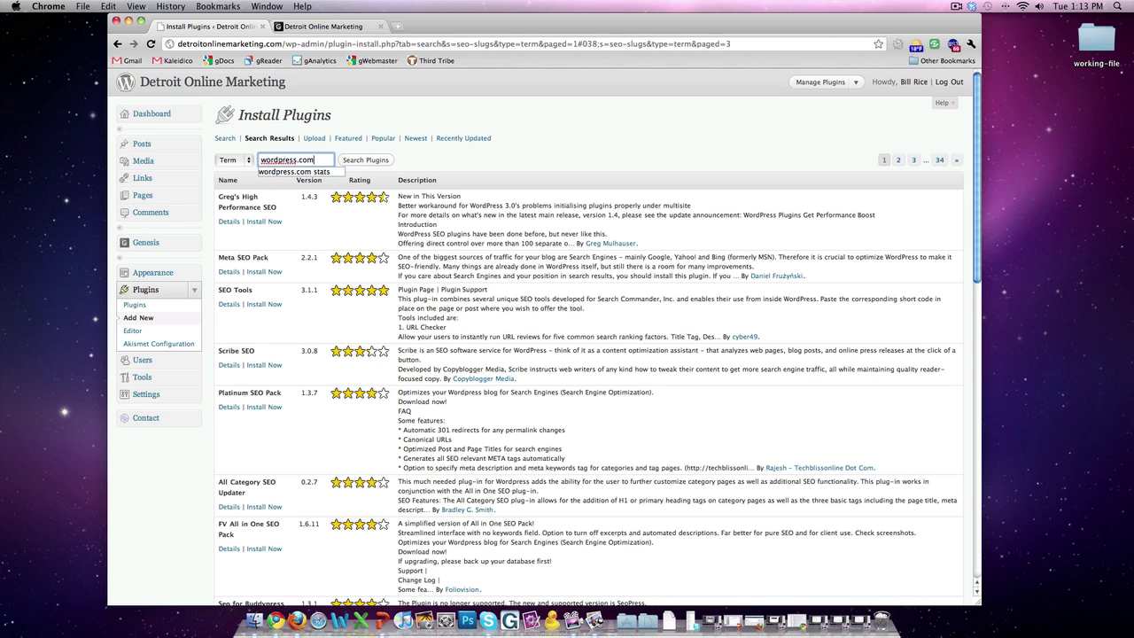
type(" stats")
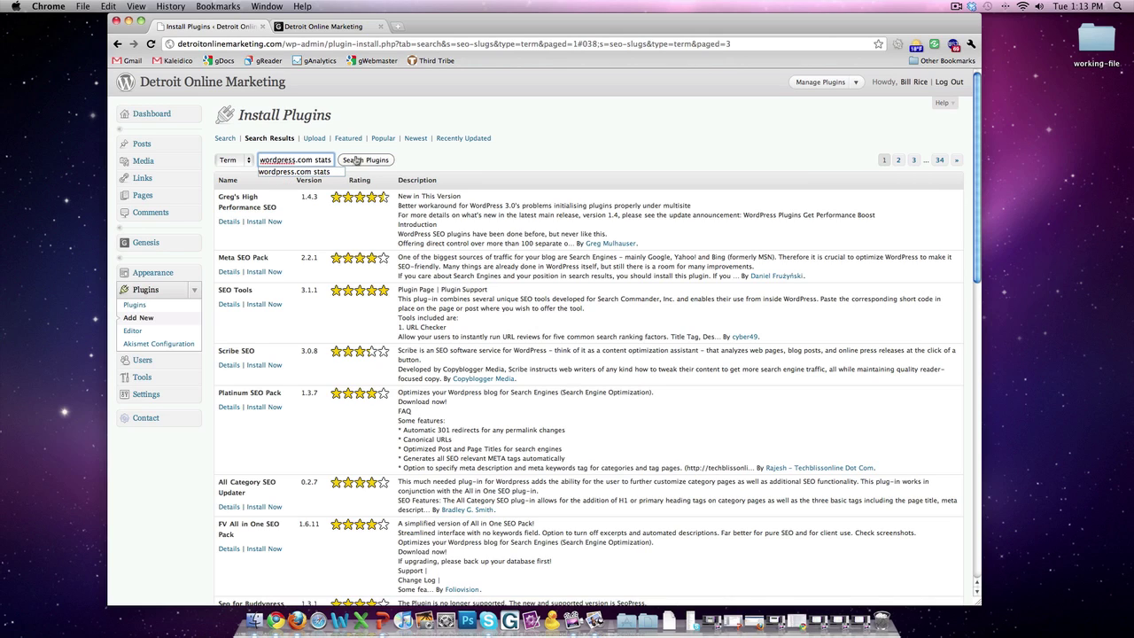
left_click(370, 160)
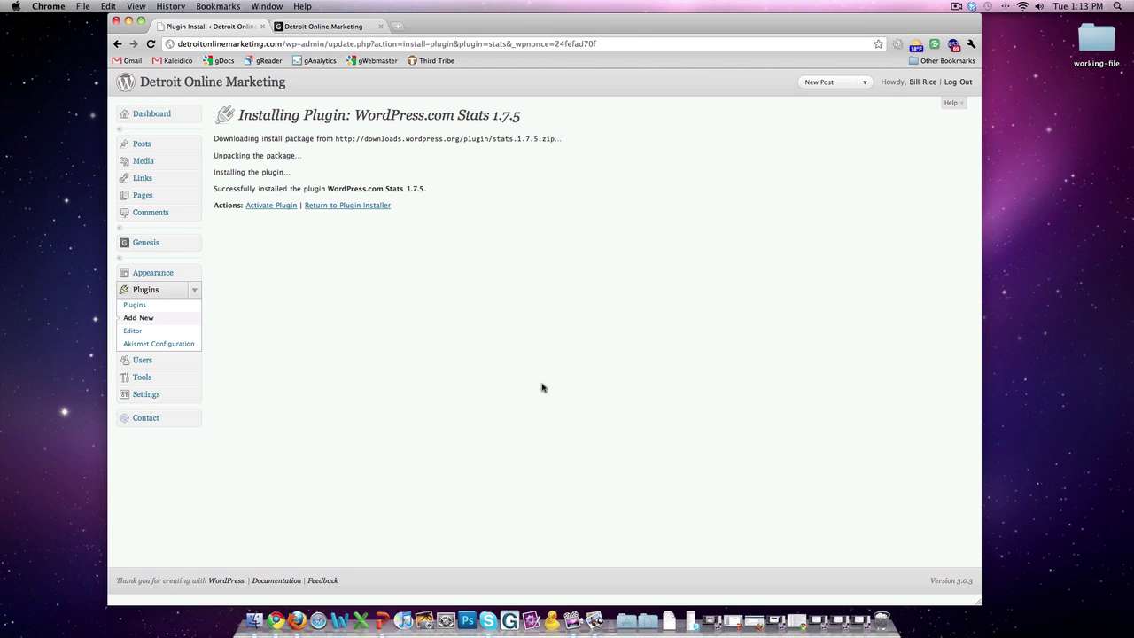
left_click(272, 206)
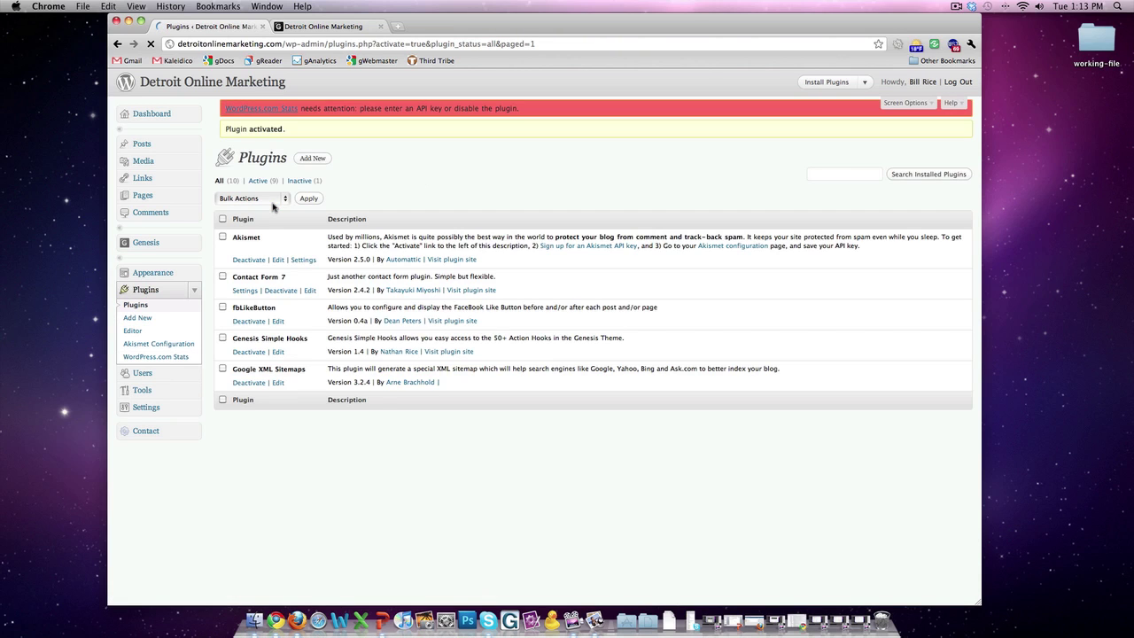
Return to adding new plugins and search the plugin directory for "wordpress popular posts"
left_click(313, 116)
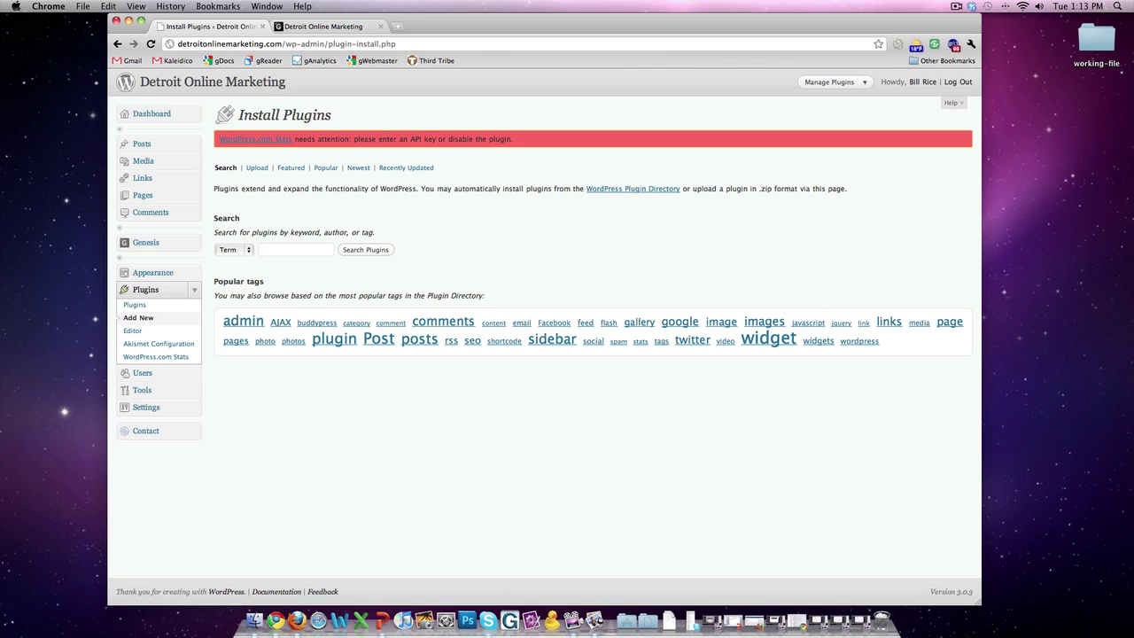
left_click(292, 247)
type("wor")
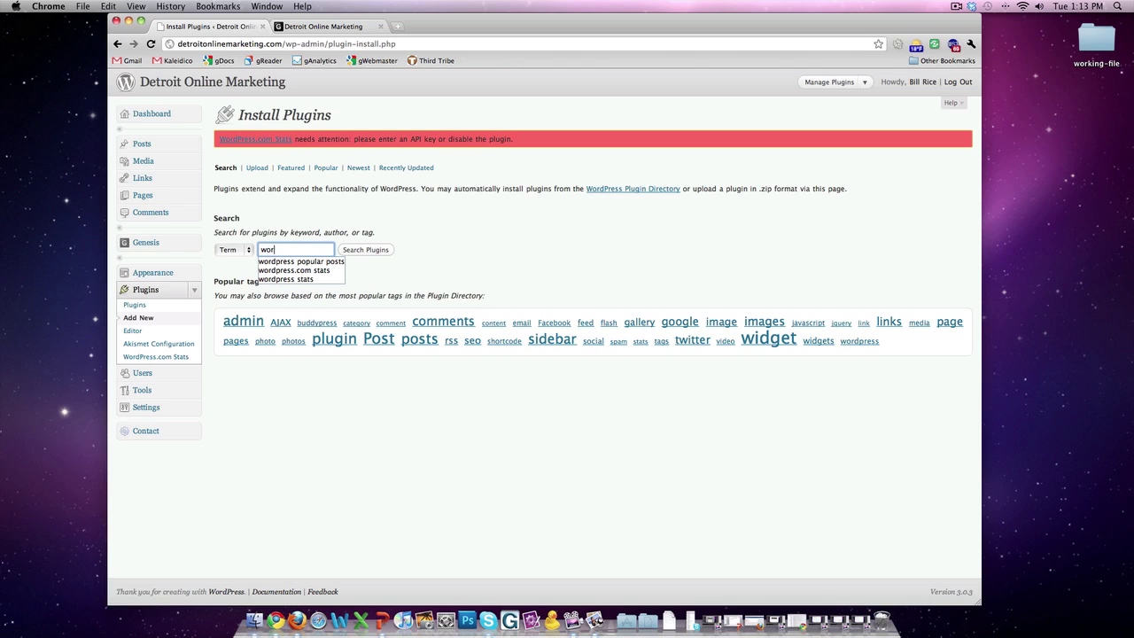
type("dpress p")
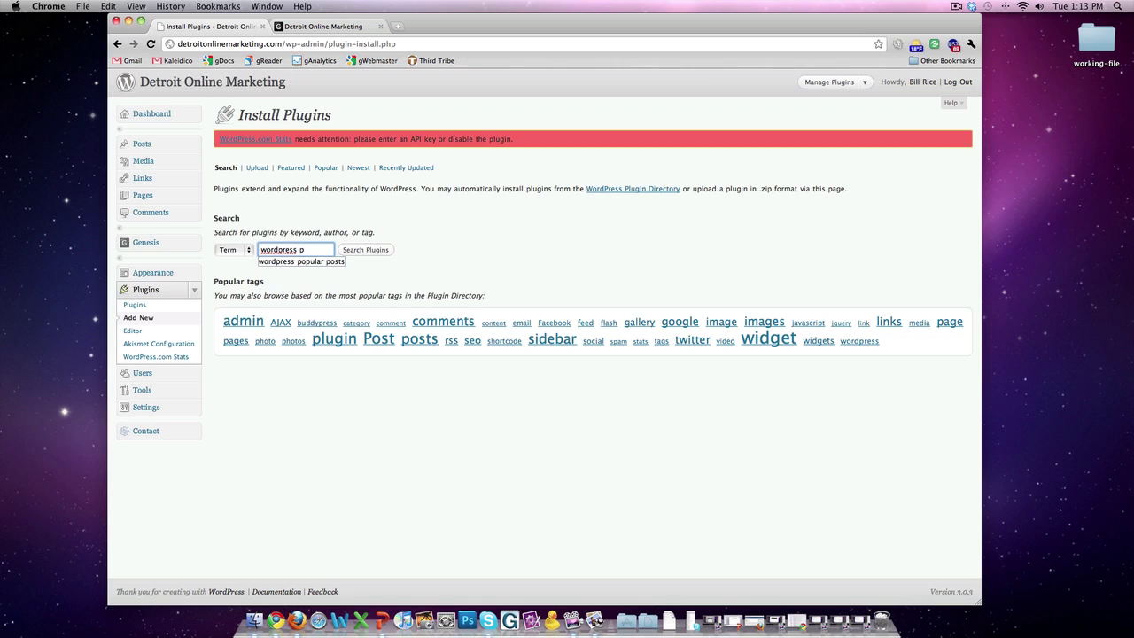
left_click(296, 262)
type("opular posts")
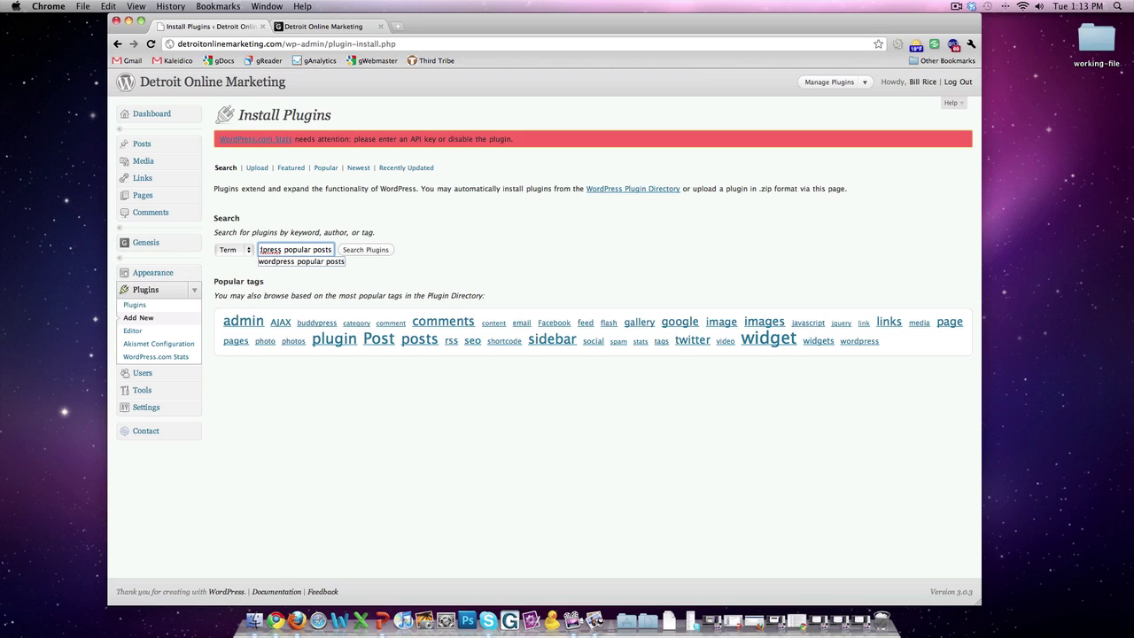
left_click(367, 251)
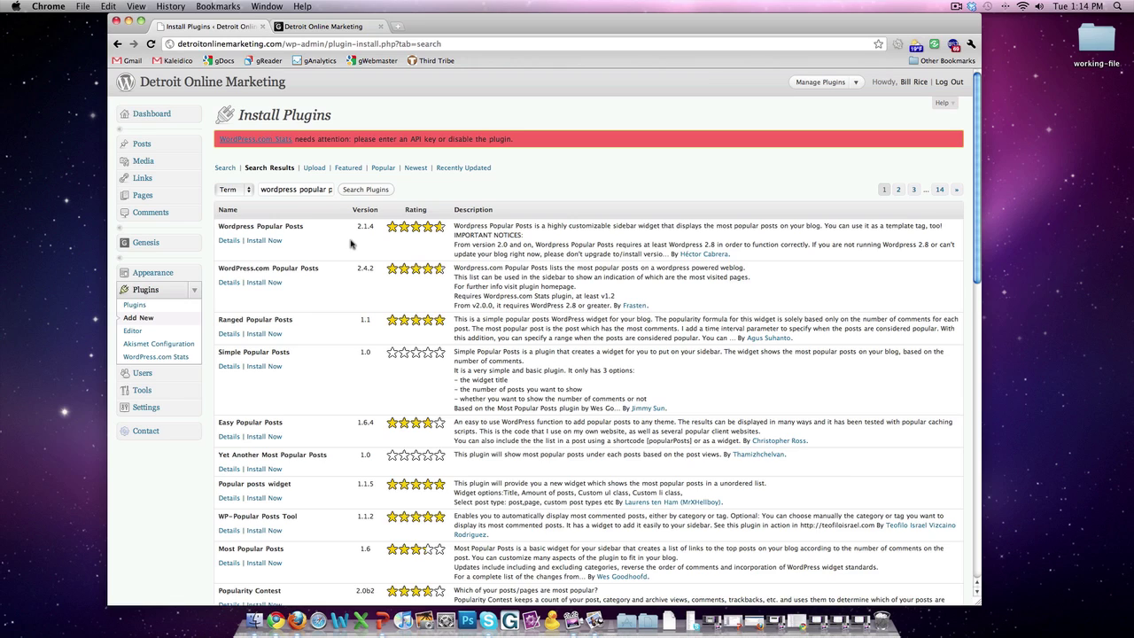
Install the Wordpress Popular Posts plugin, version 2.1.4, from the search results and activate it
left_click(264, 241)
left_click(653, 213)
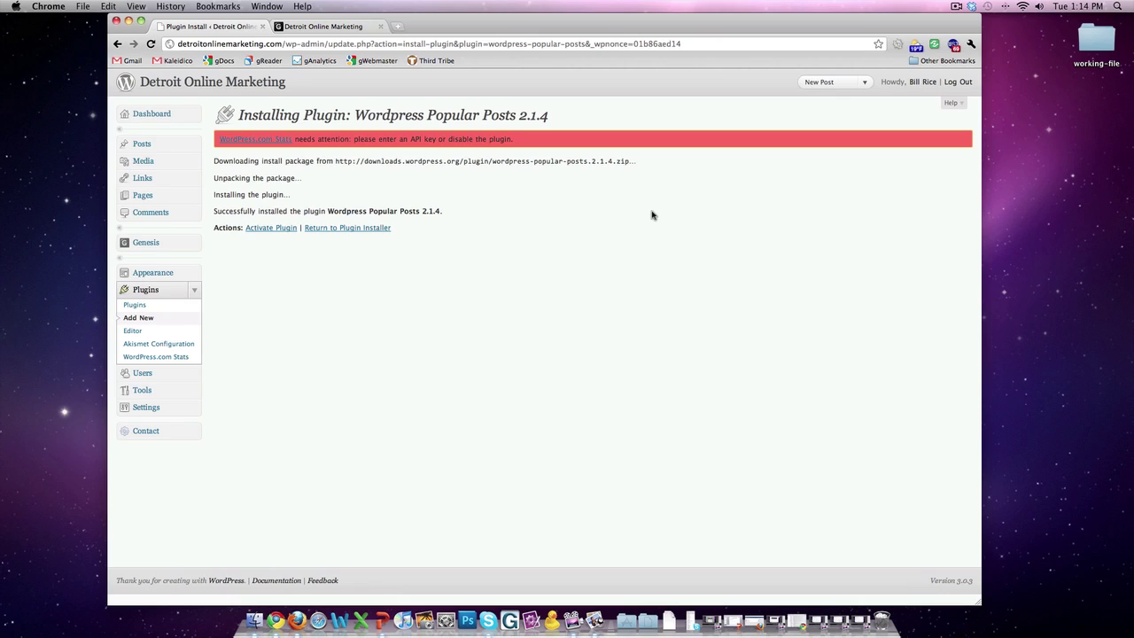
left_click(279, 229)
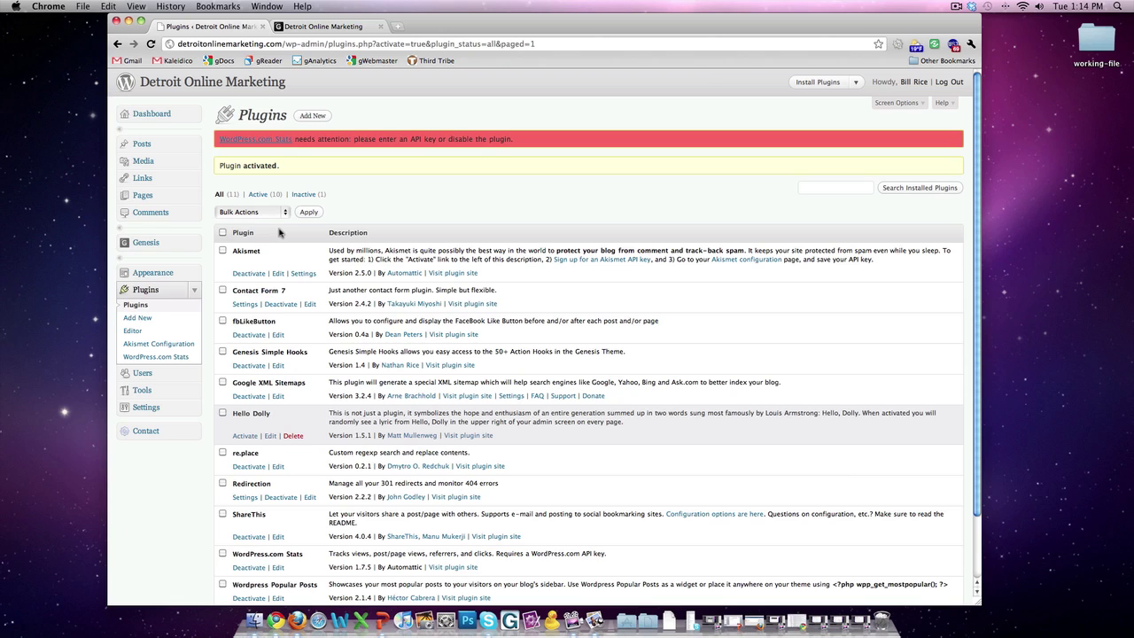
Return to adding new plugins, search the directory for "wptouch" and install WPtouch version 1.9.21
left_click(314, 116)
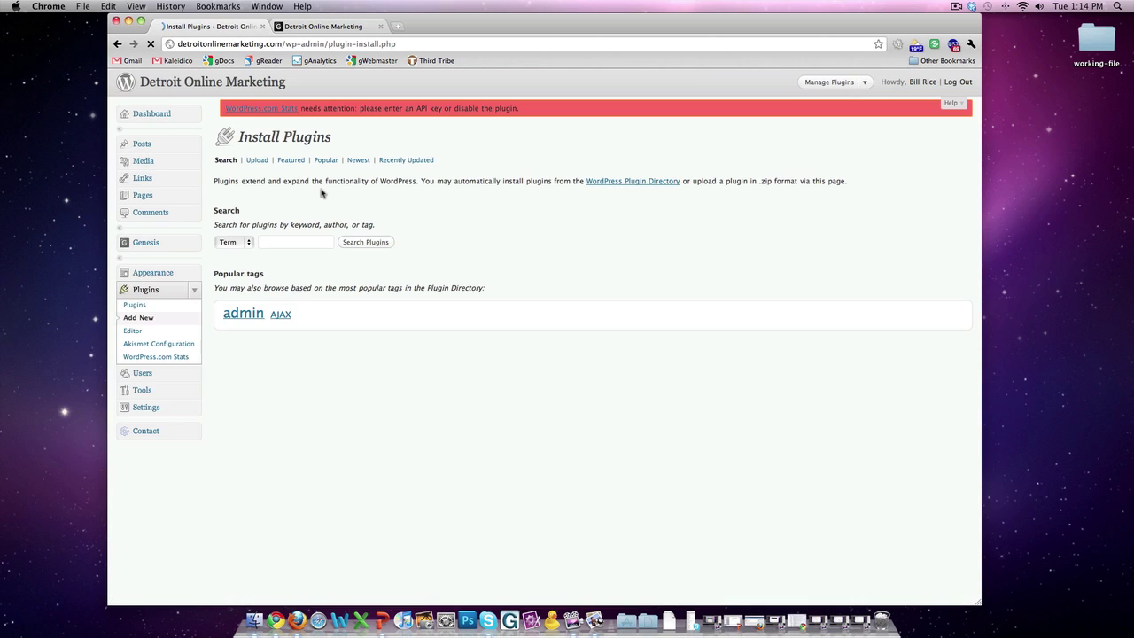
left_click(302, 241)
type("w")
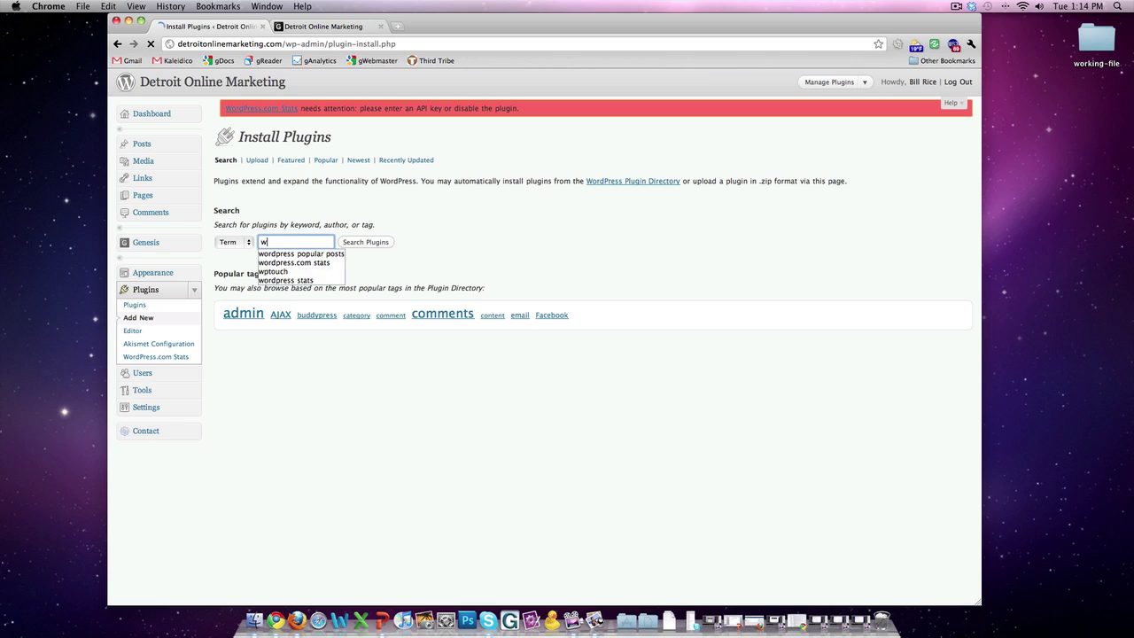
type("ptouch")
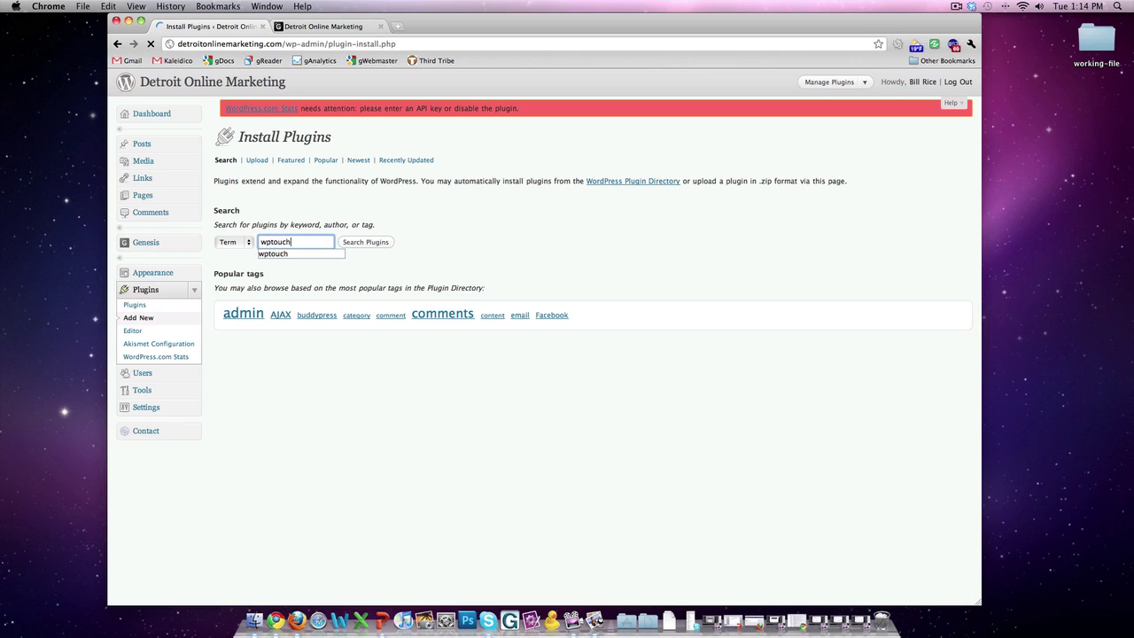
left_click(371, 242)
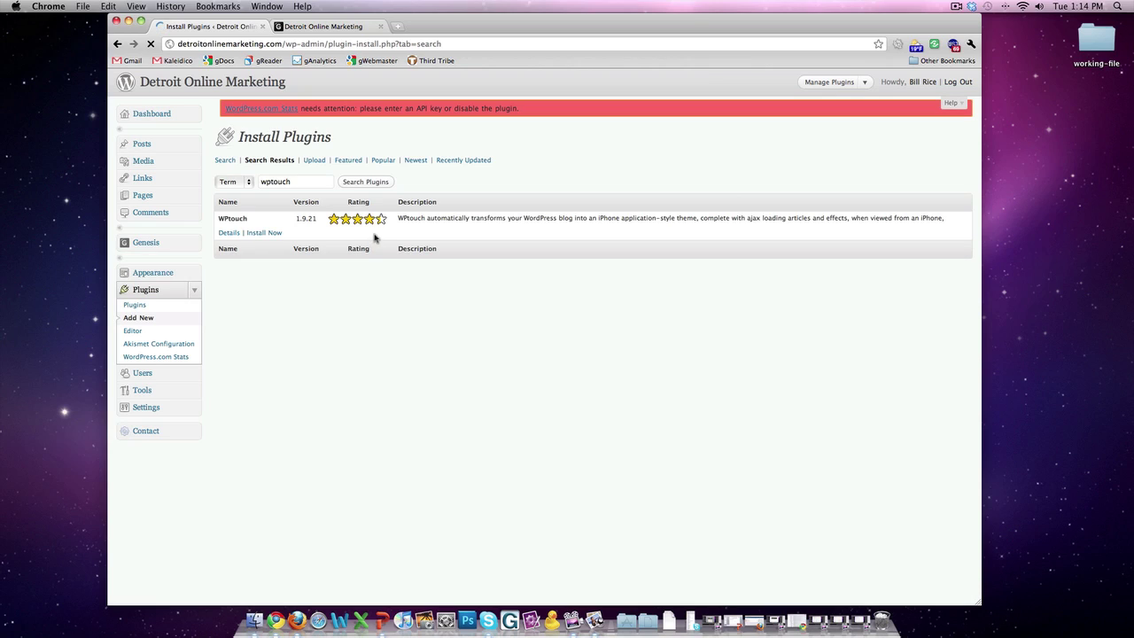
left_click(261, 234)
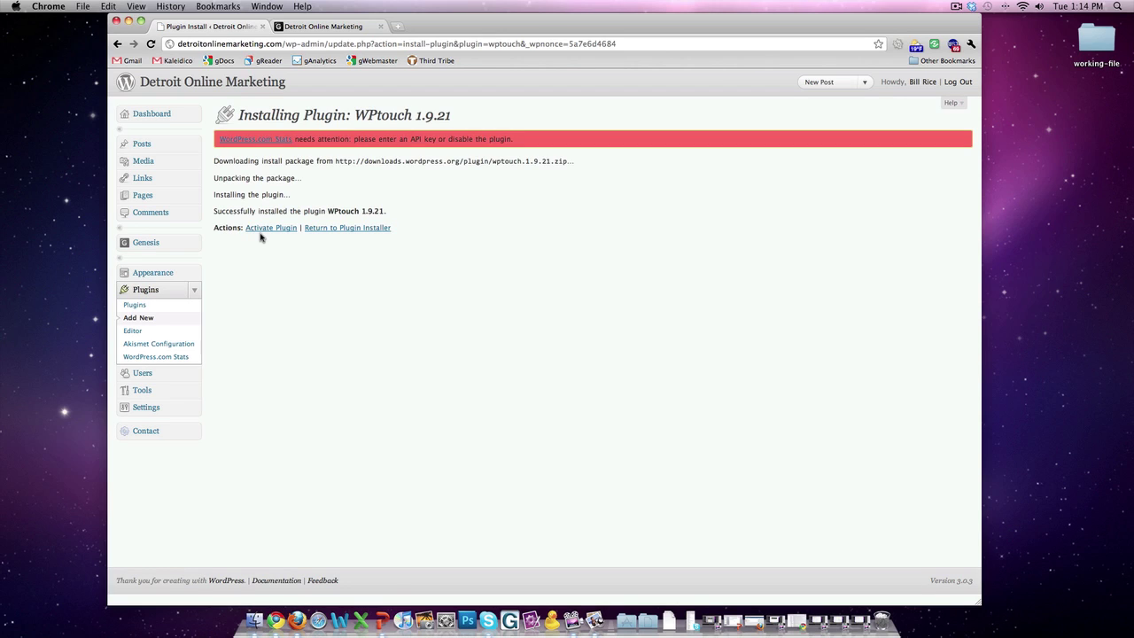
Activate the WPtouch plugin, then expand the Tools and Settings sections of the admin navigation to review the installed plugins' entries
left_click(272, 230)
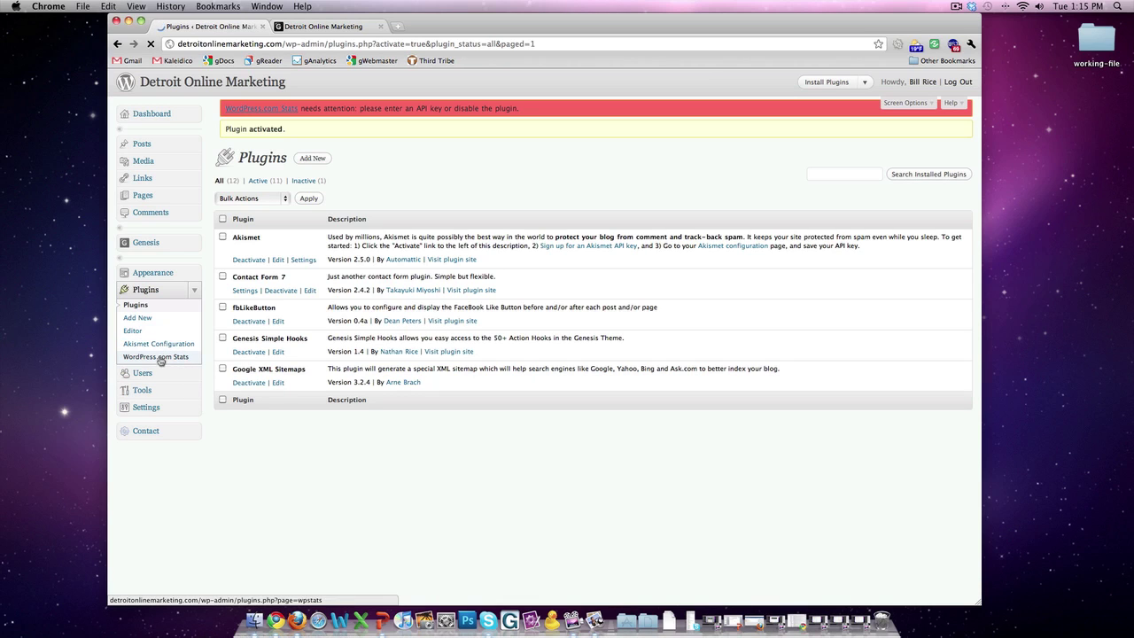
left_click(195, 392)
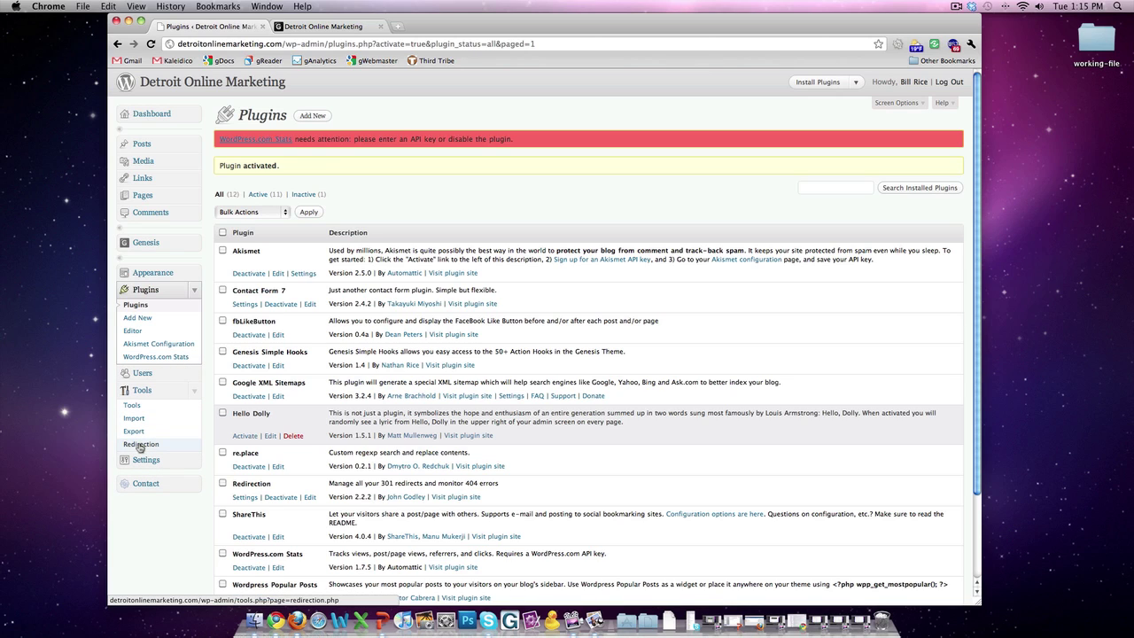
left_click(194, 459)
scroll(177, 407, "down", 3)
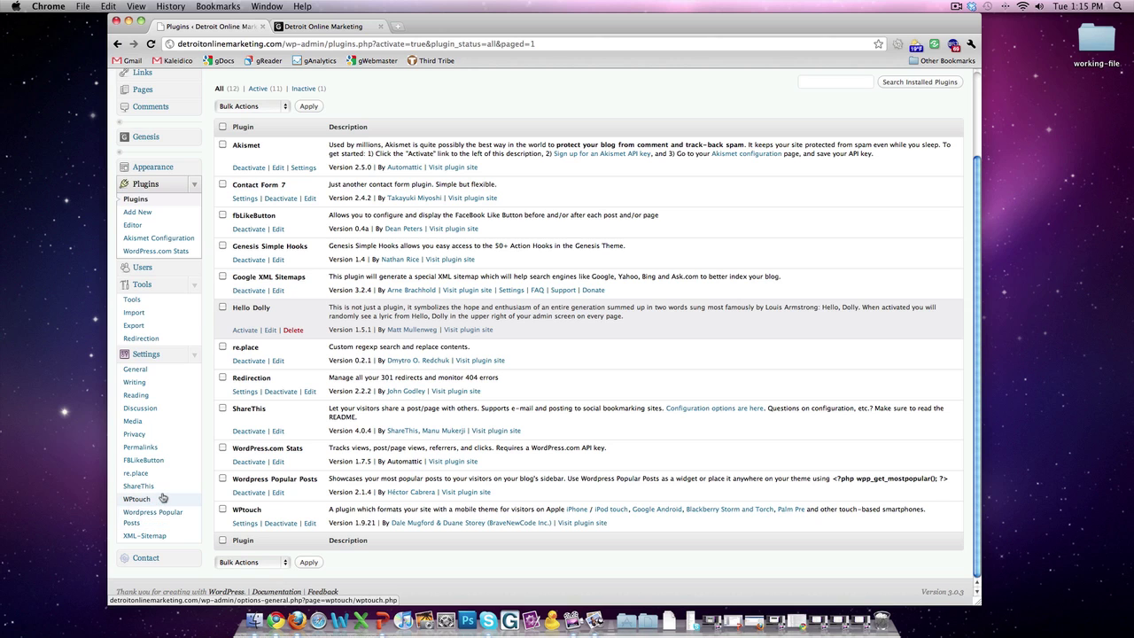
scroll(163, 499, "up", 2)
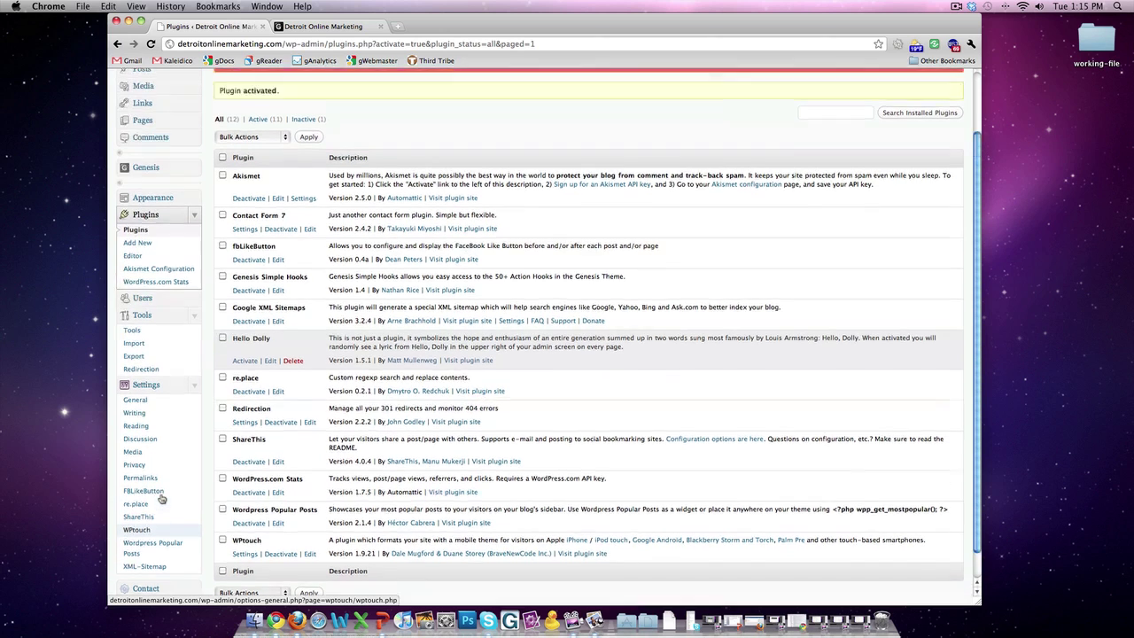
scroll(162, 499, "down", 2)
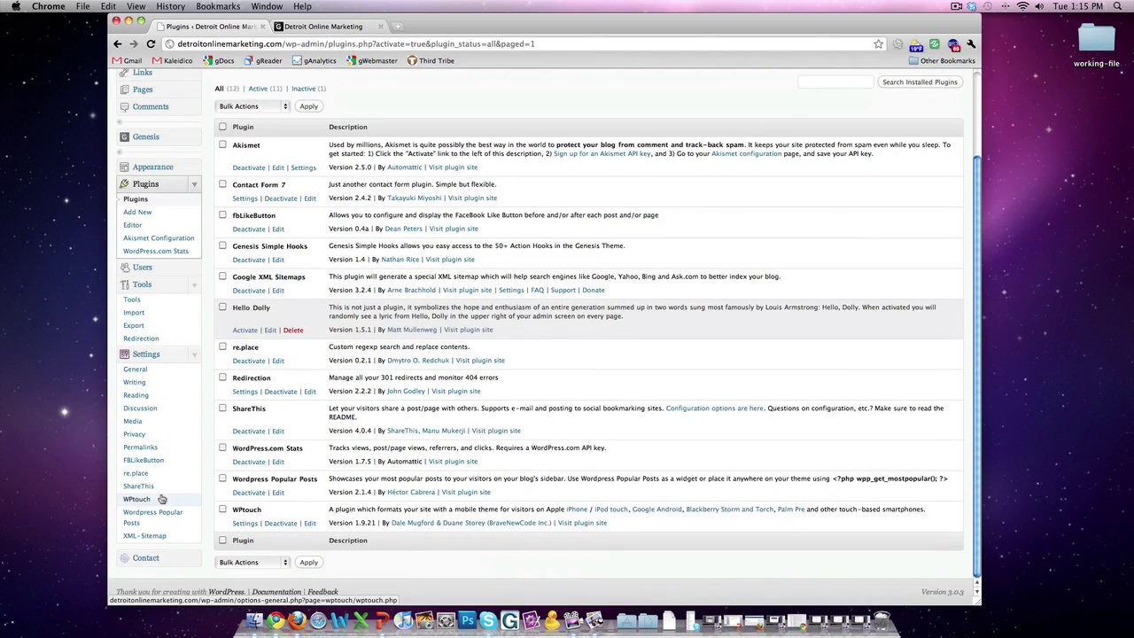
scroll(162, 499, "up", 2)
scroll(162, 499, "down", 2)
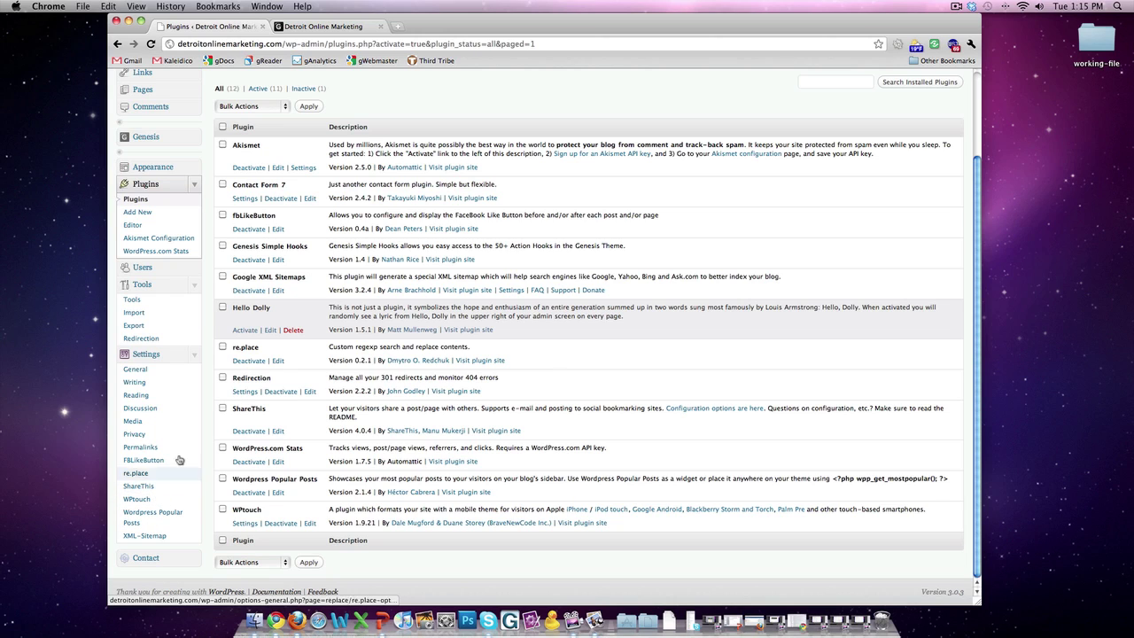
Reload the Detroit Online Marketing home page to check the live site, then return to the installed plugins list
left_click(327, 27)
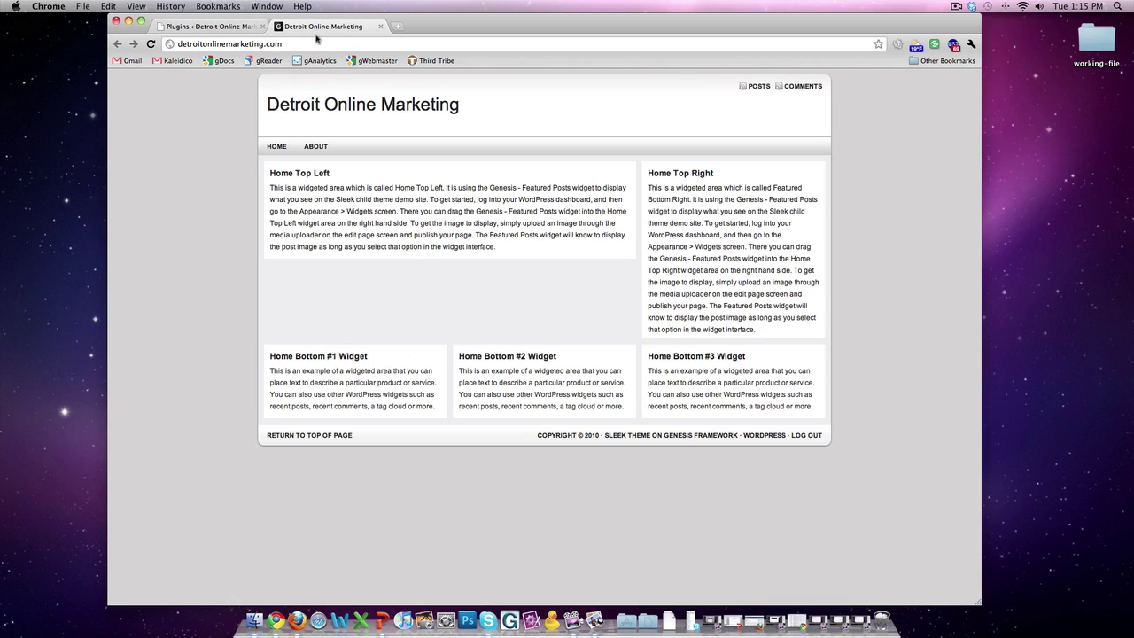
left_click(151, 43)
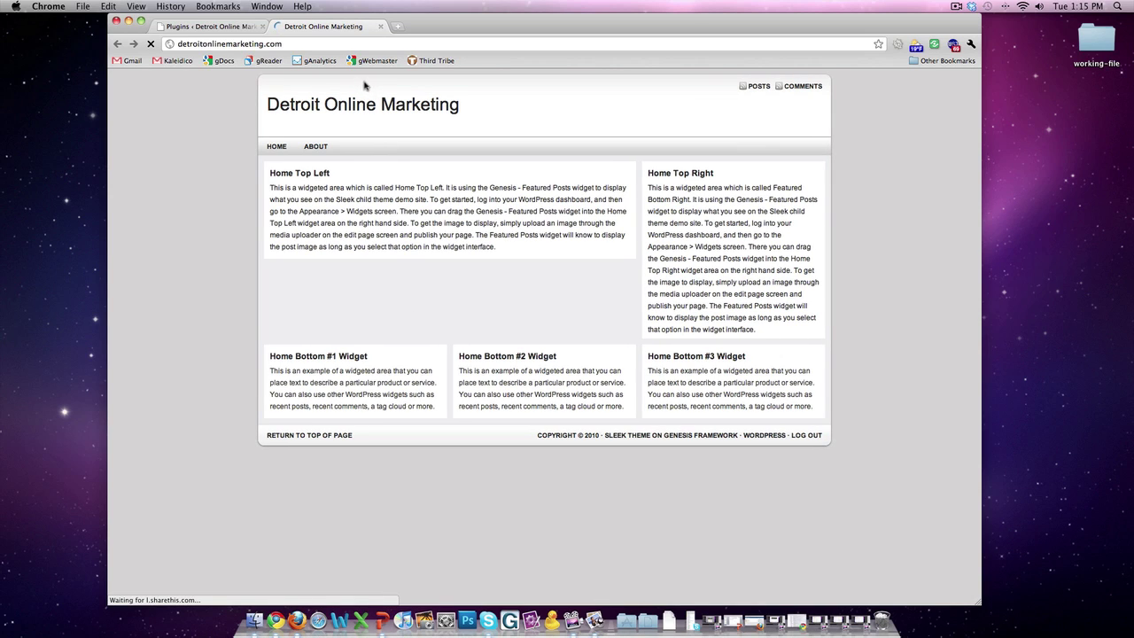
left_click(232, 28)
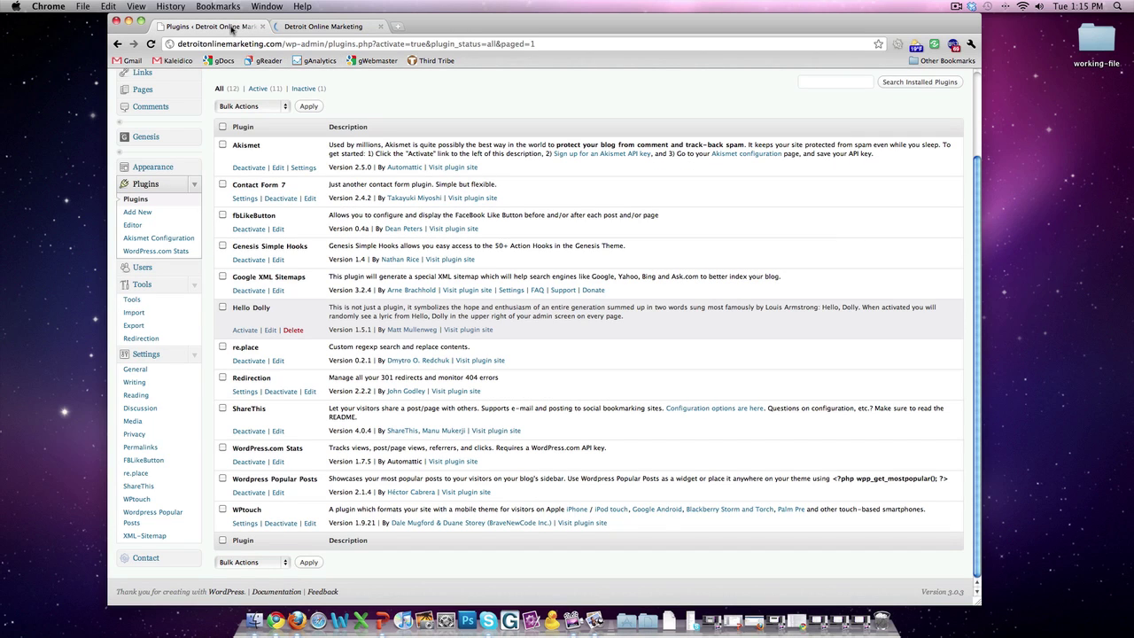